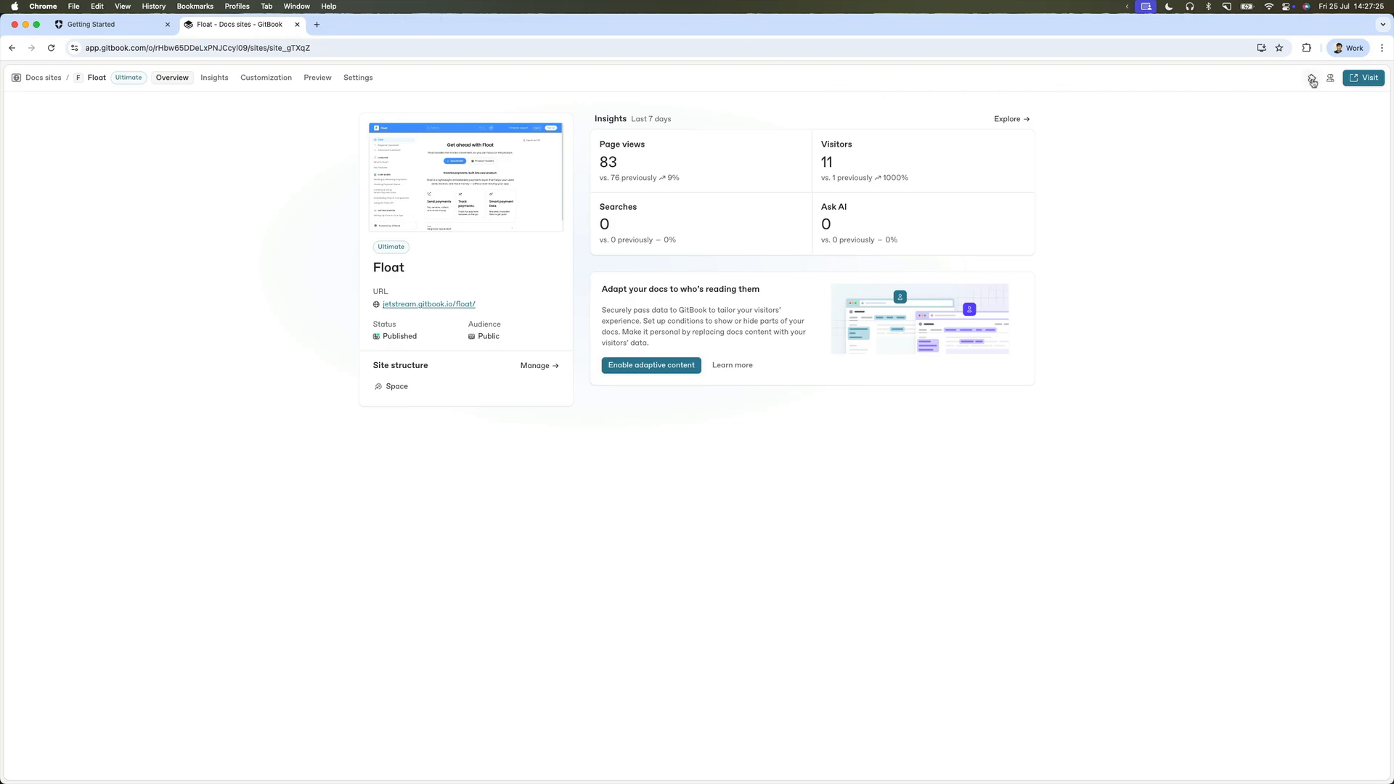
Install the Auth0 authenticated-access integration on the Float site, then go to the Auth0 dashboard.
left_click(1315, 79)
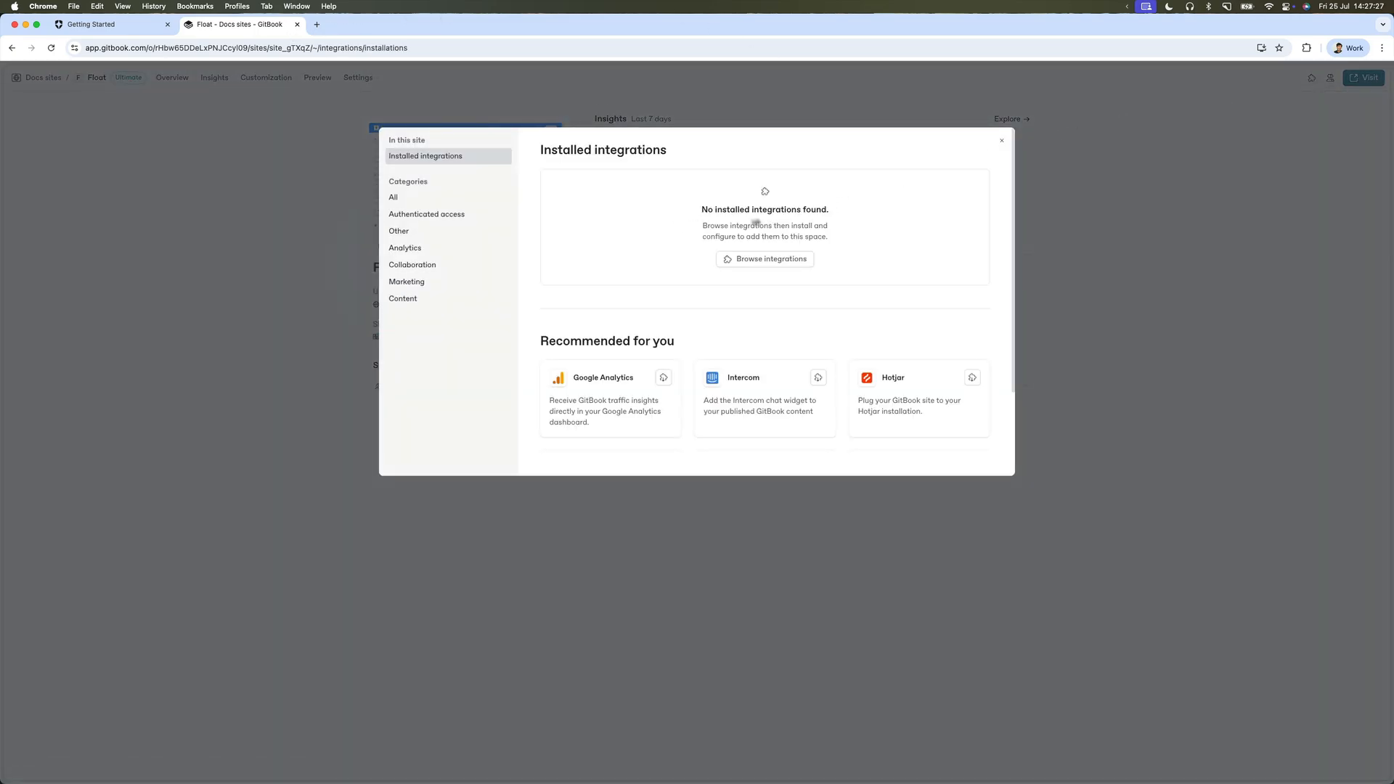
left_click(463, 216)
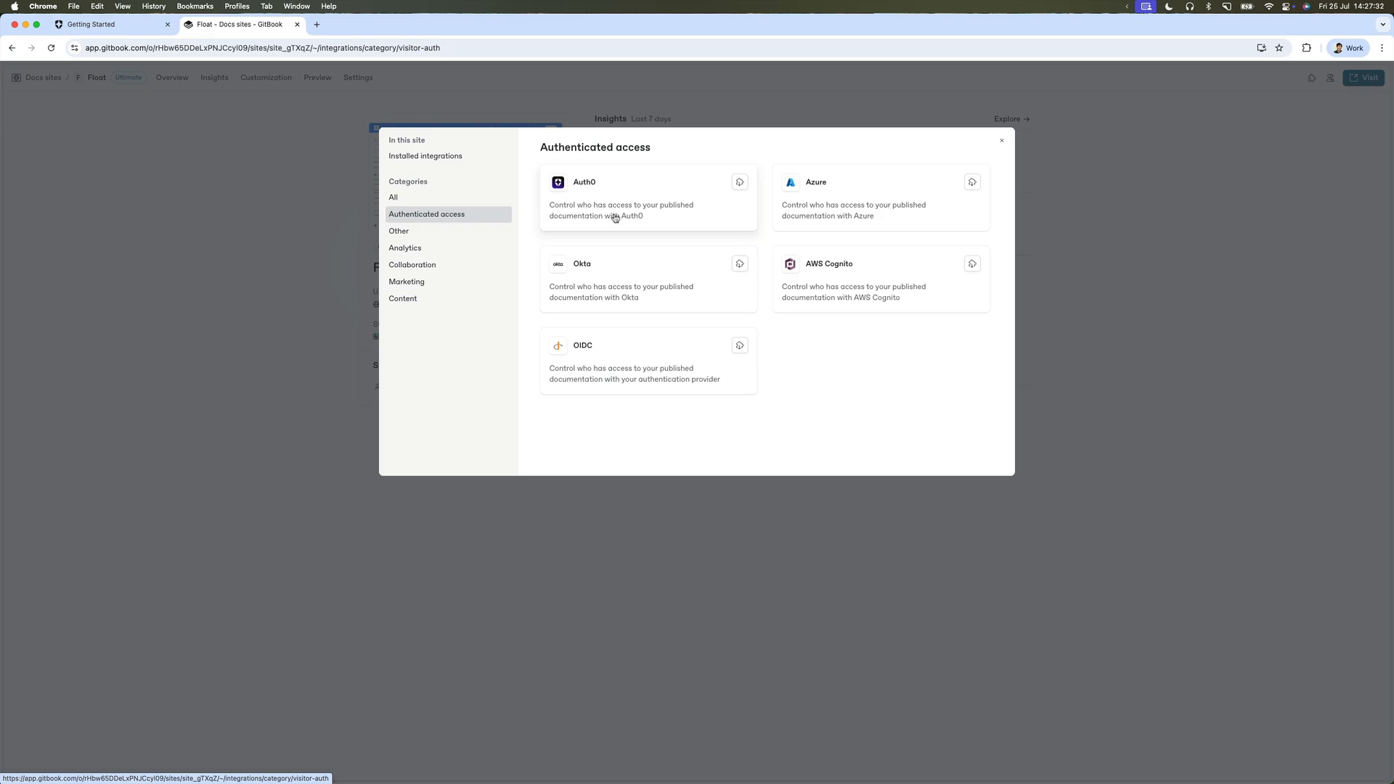
left_click(615, 218)
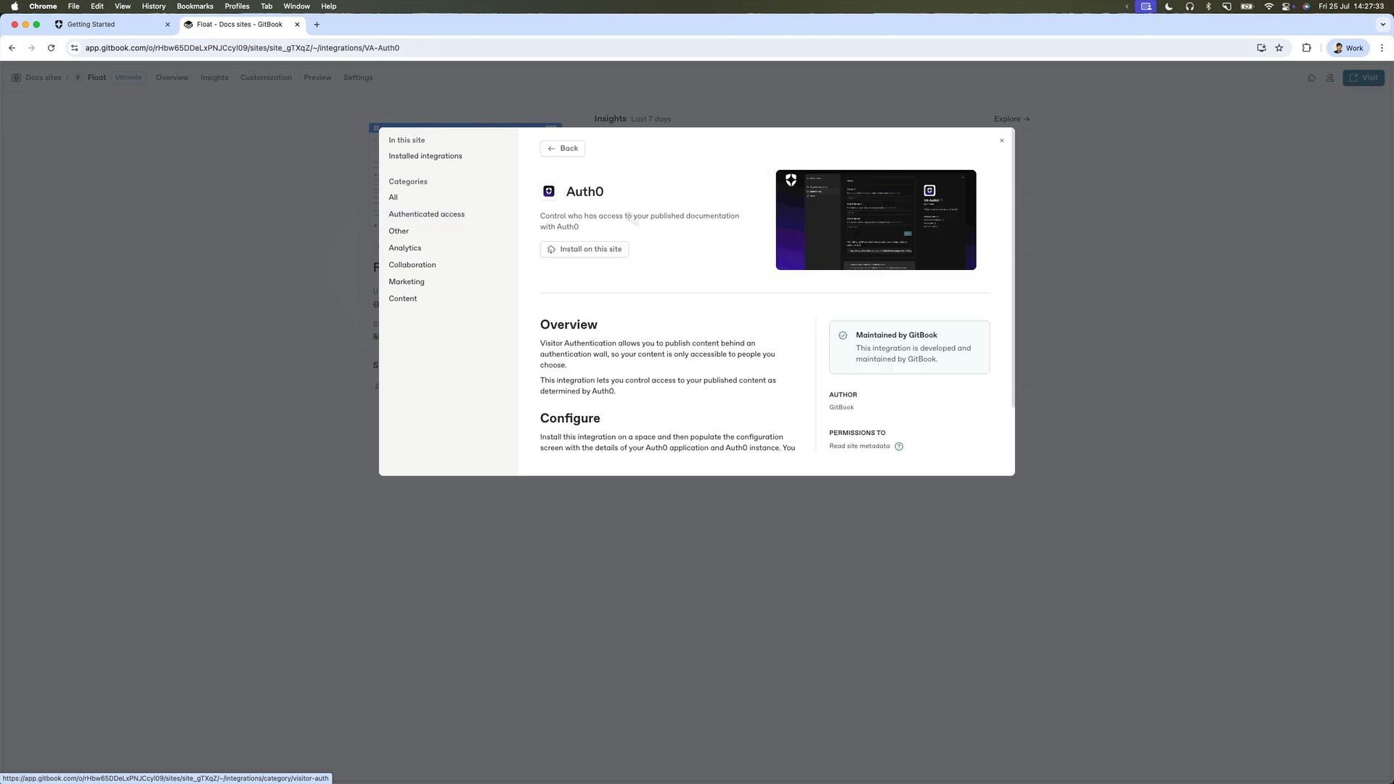
left_click(624, 249)
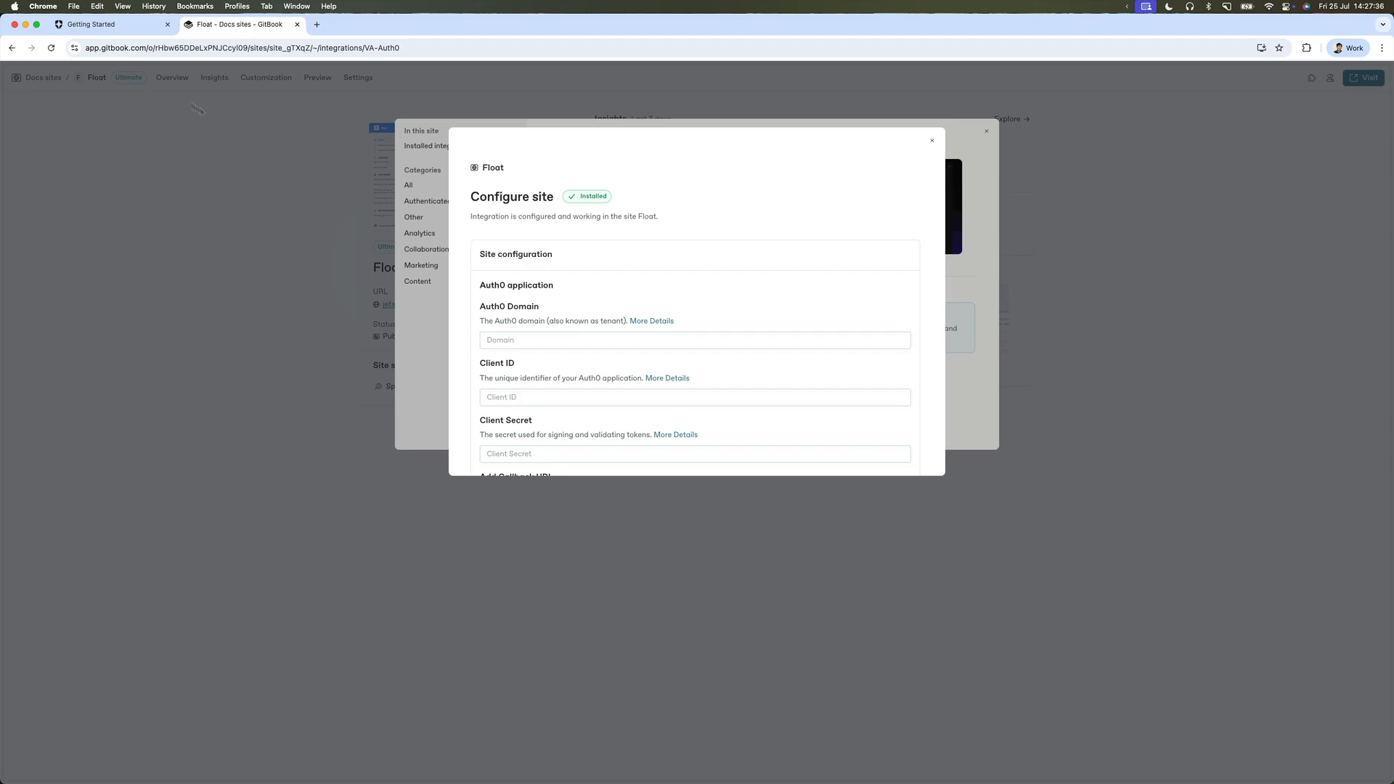
left_click(121, 28)
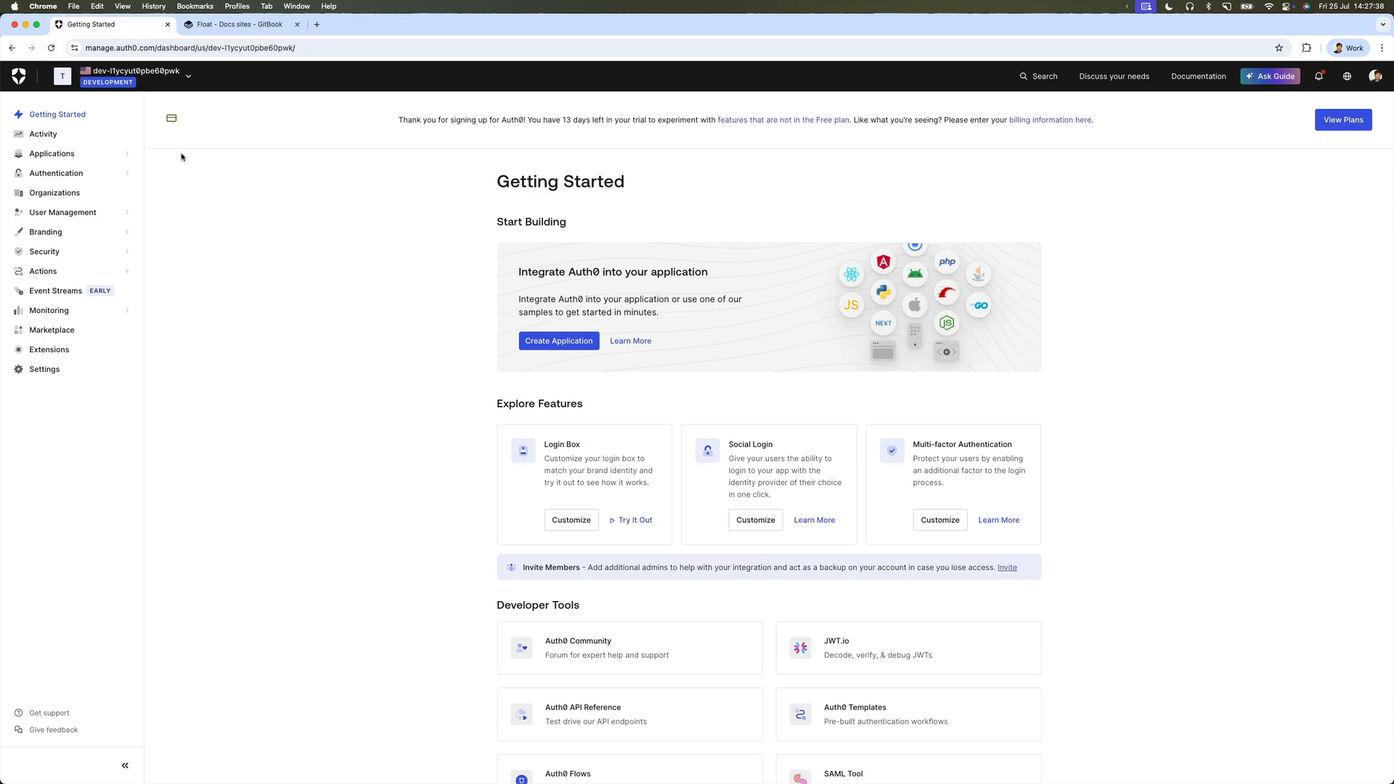
Create a Regular Web Application named My App in Auth0 and view its settings.
left_click(123, 155)
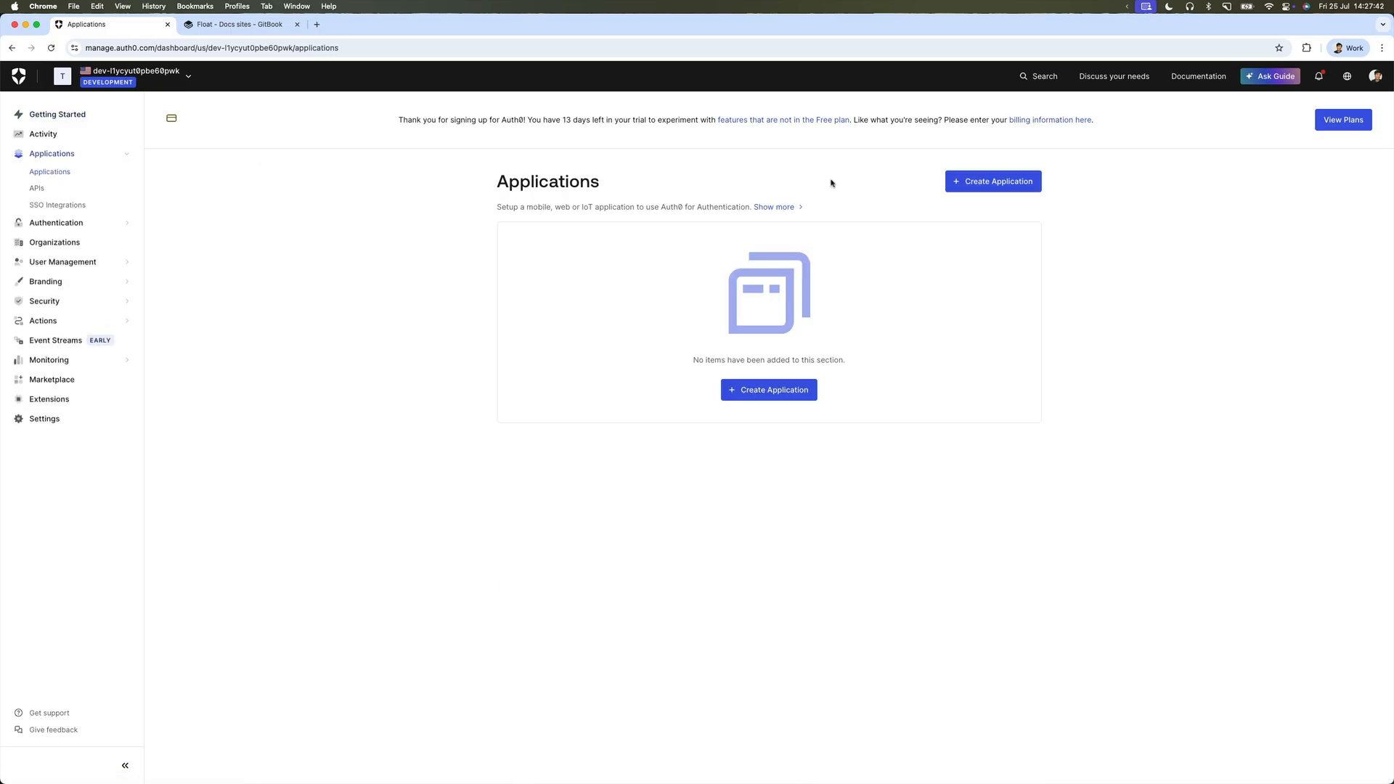
left_click(769, 392)
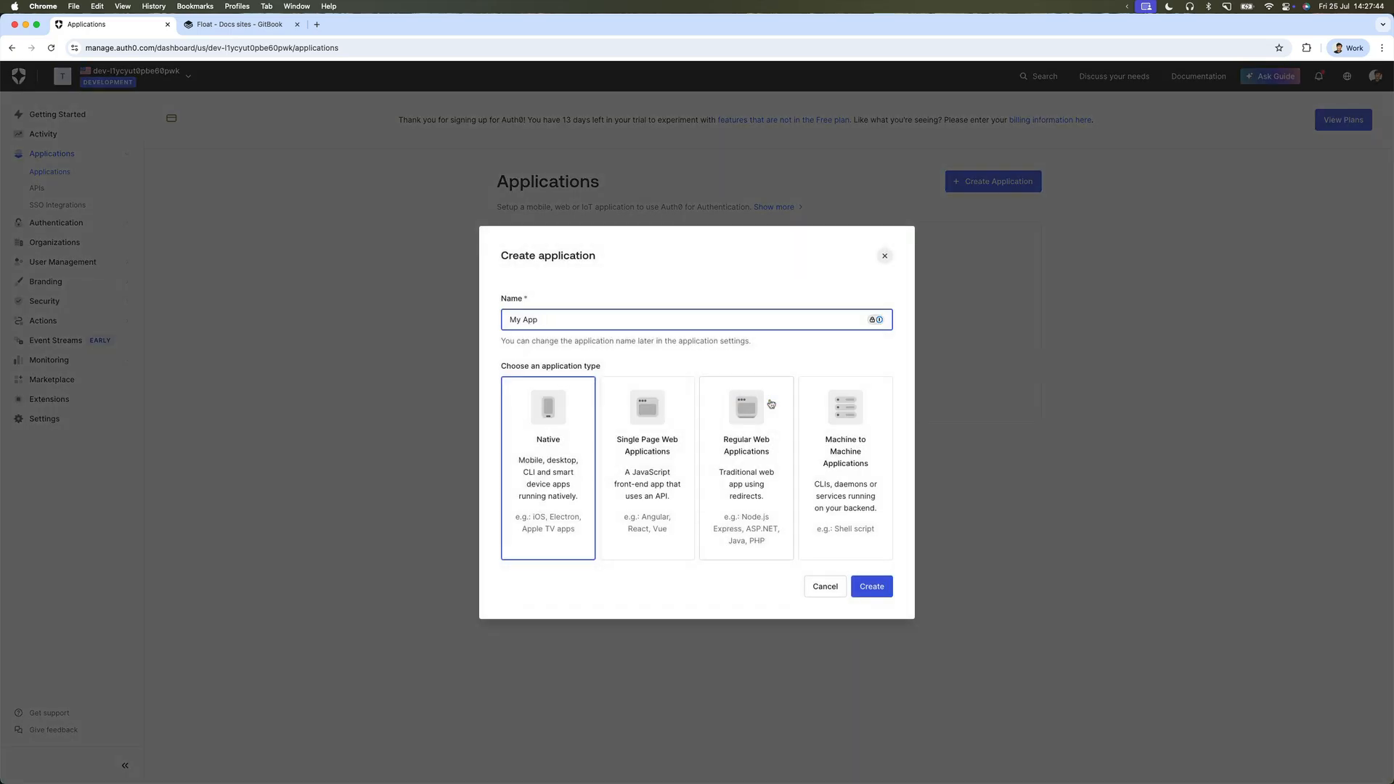
left_click(744, 474)
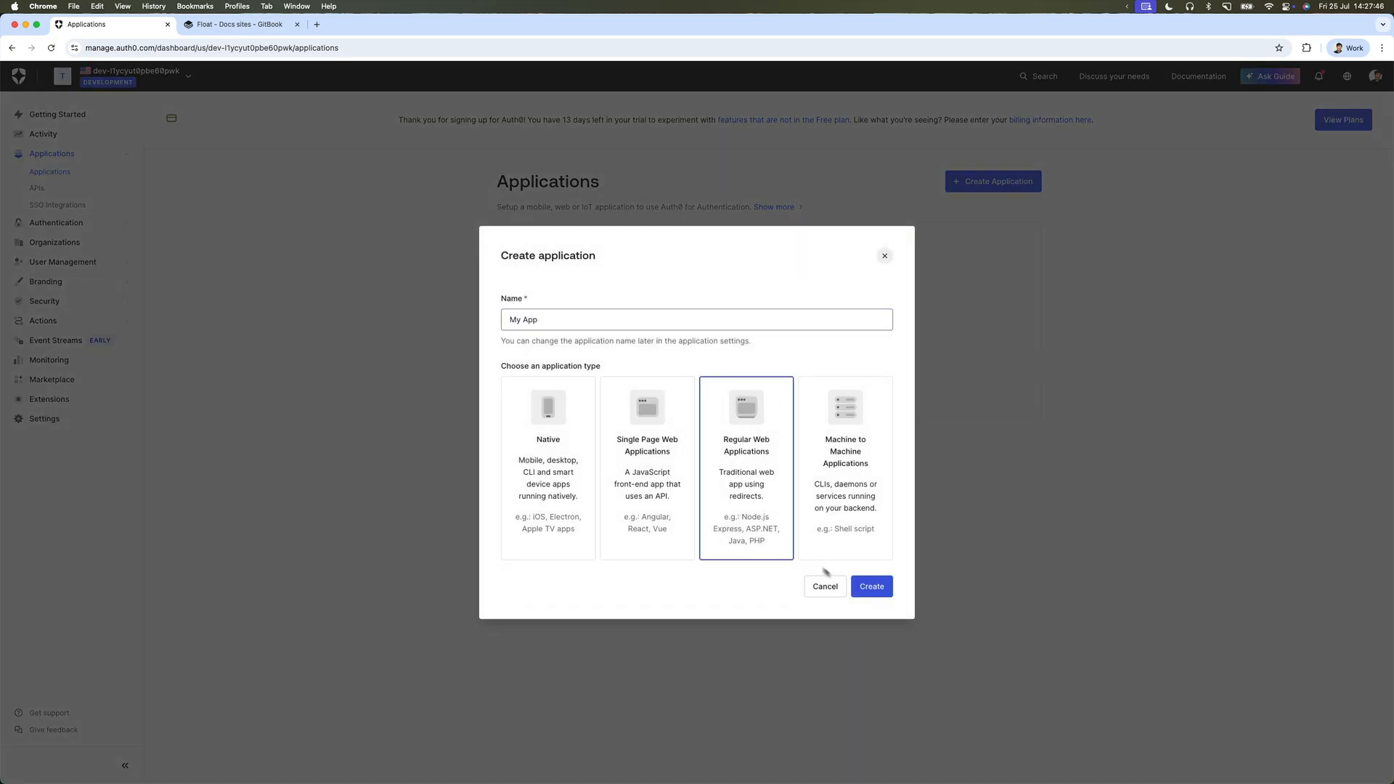
left_click(864, 587)
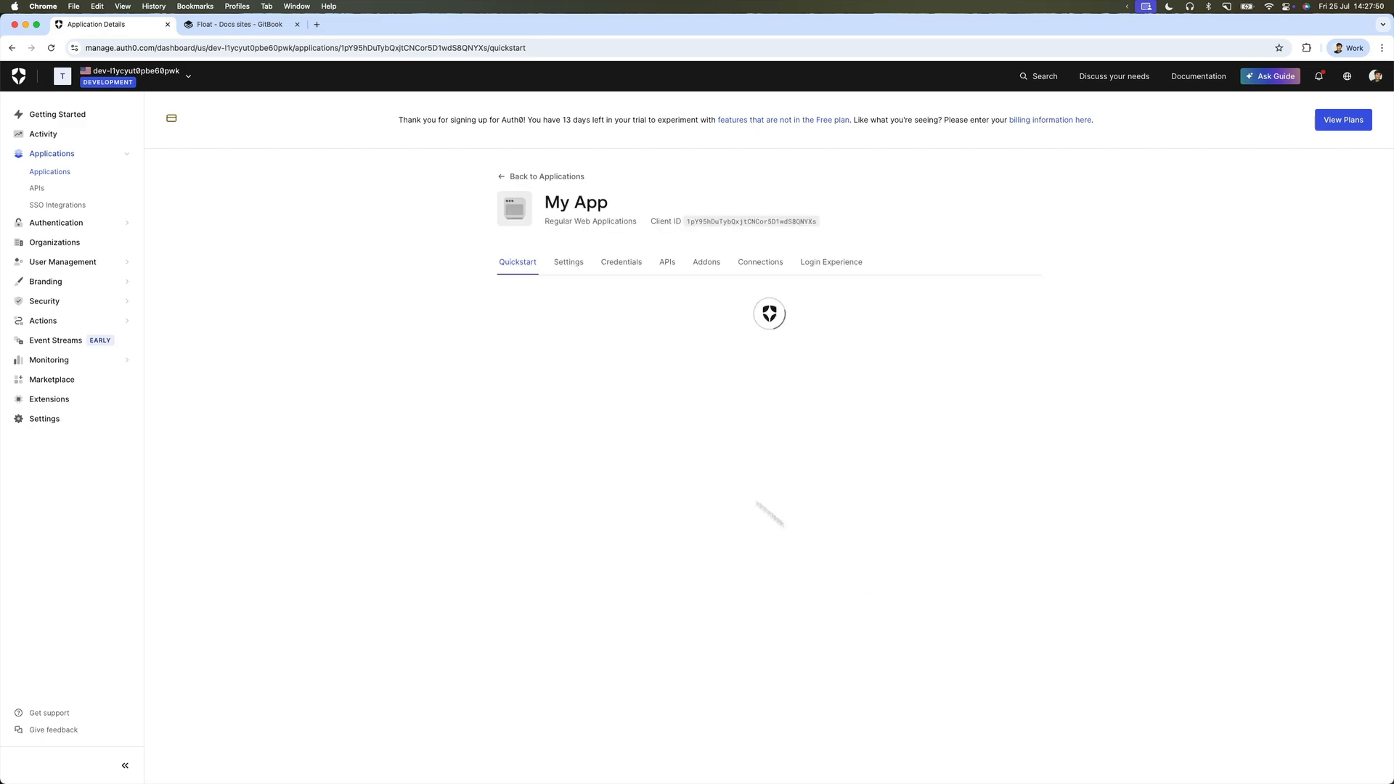
left_click(570, 264)
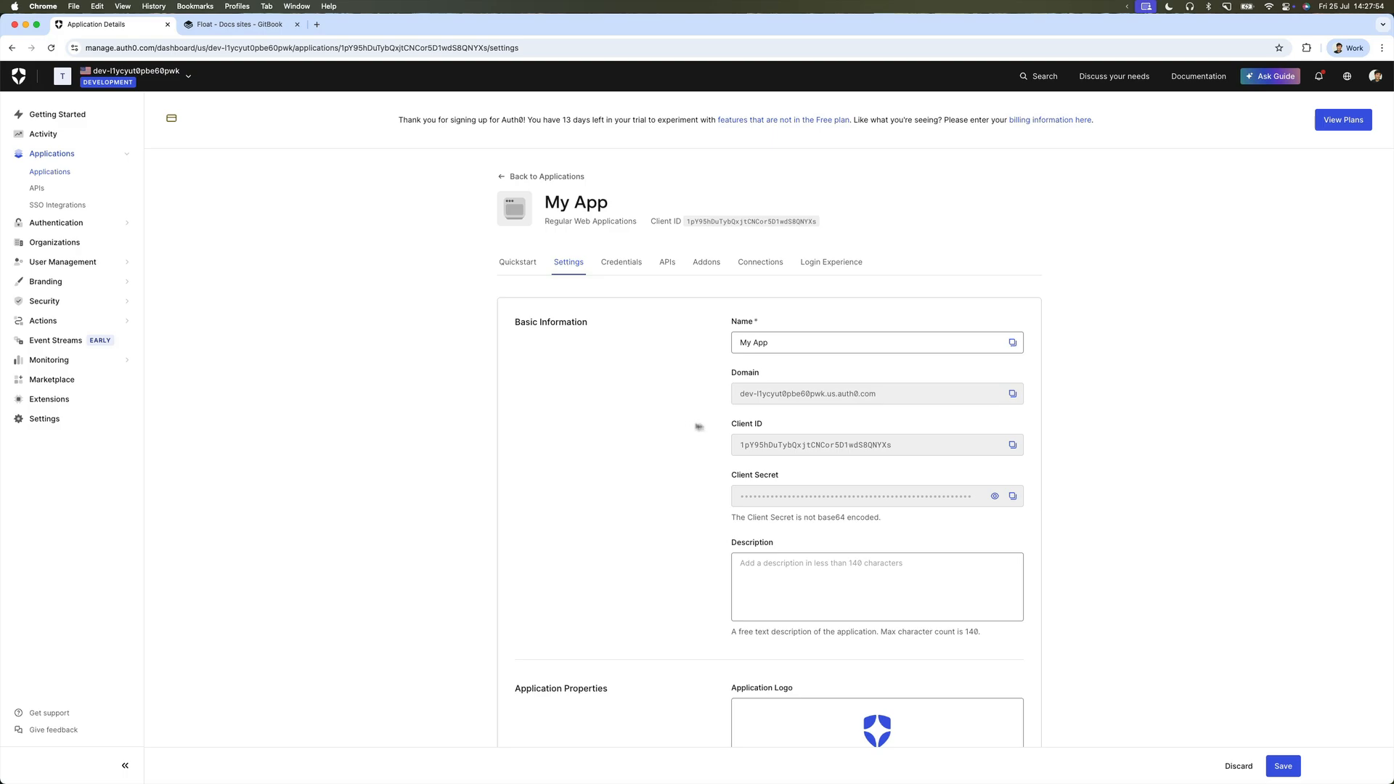
Paste the Auth0 domain and My App's Client ID into GitBook's Auth0 configuration form.
left_click(249, 25)
left_click(541, 340)
type("dev-l1ycyut0pbe60pwk.us.auth0.com")
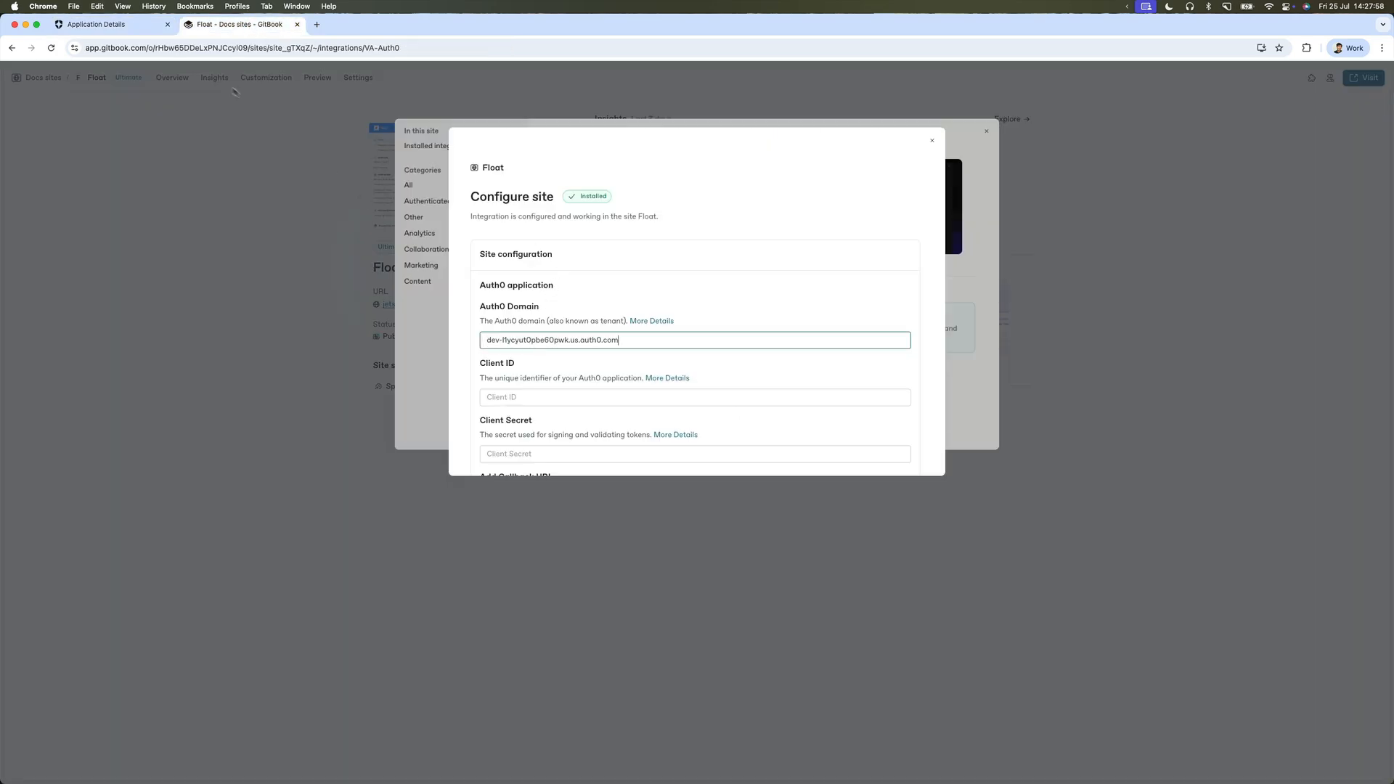
left_click(97, 24)
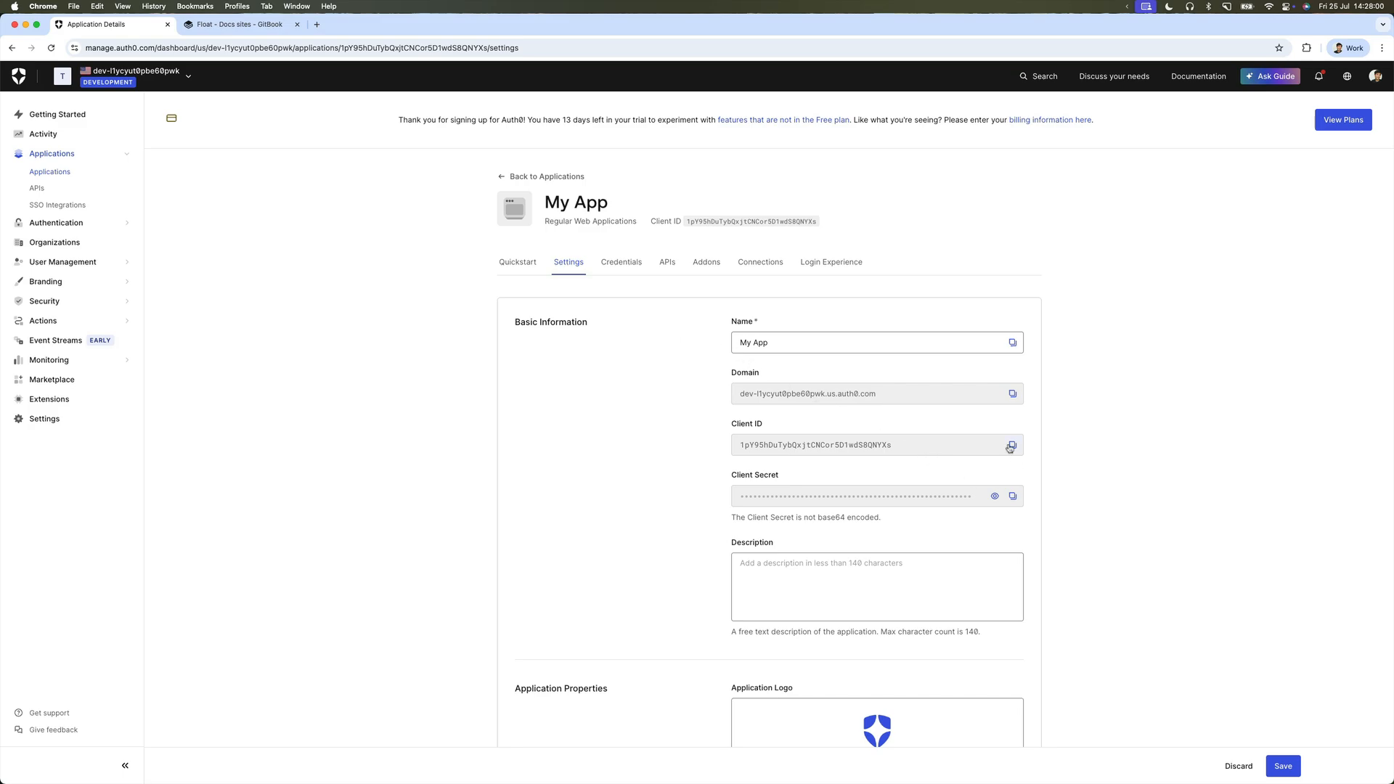
left_click(1009, 448)
left_click(248, 25)
left_click(539, 397)
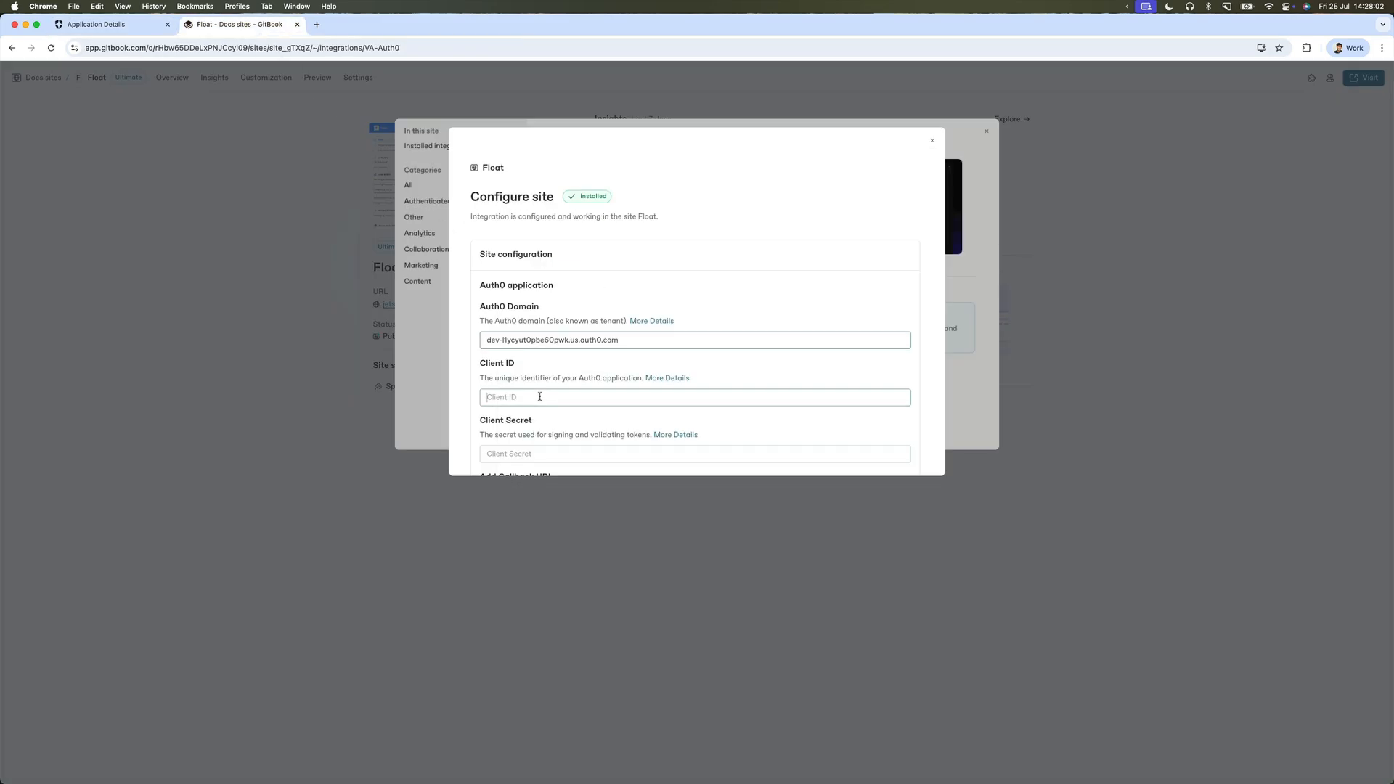
key("super+v")
Fill in My App's Client Secret and copy the GitBook callback URL.
left_click(96, 24)
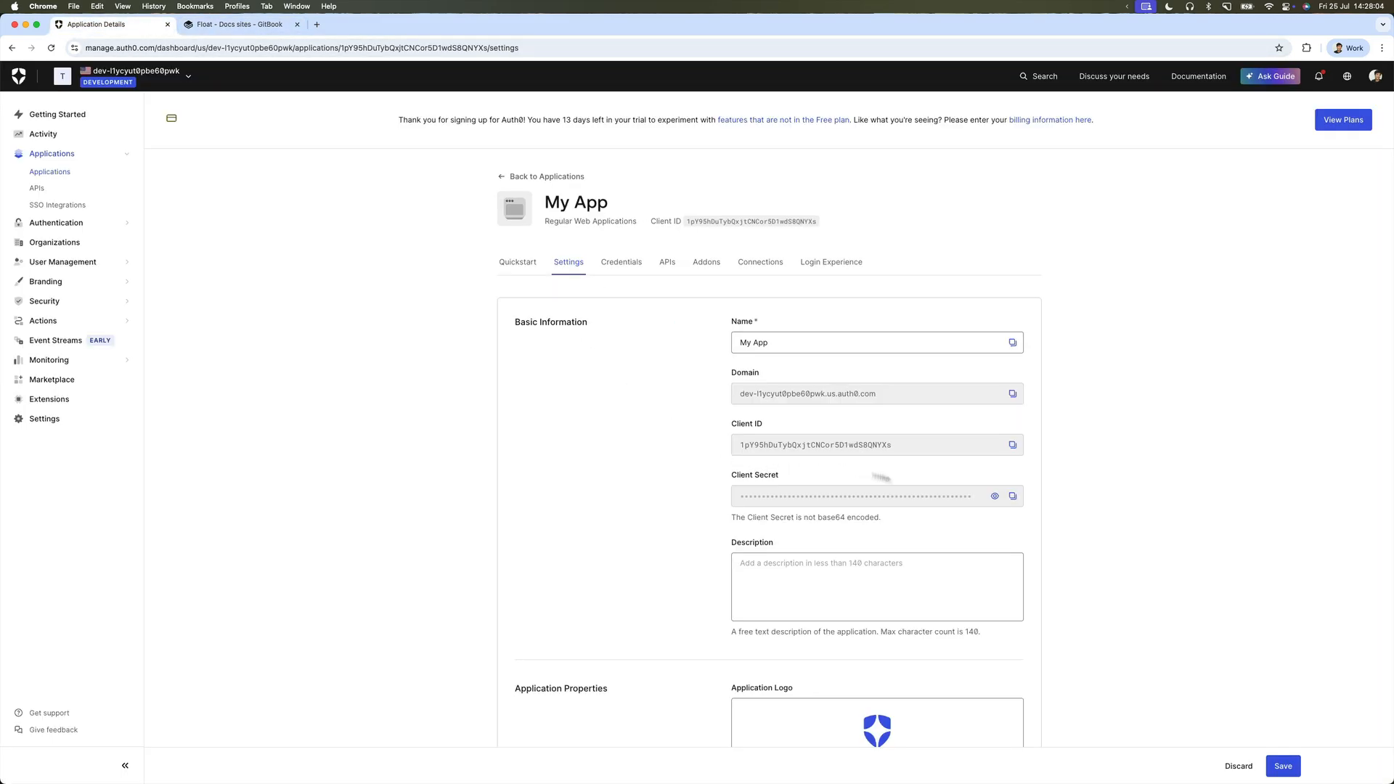
left_click(1012, 496)
left_click(266, 27)
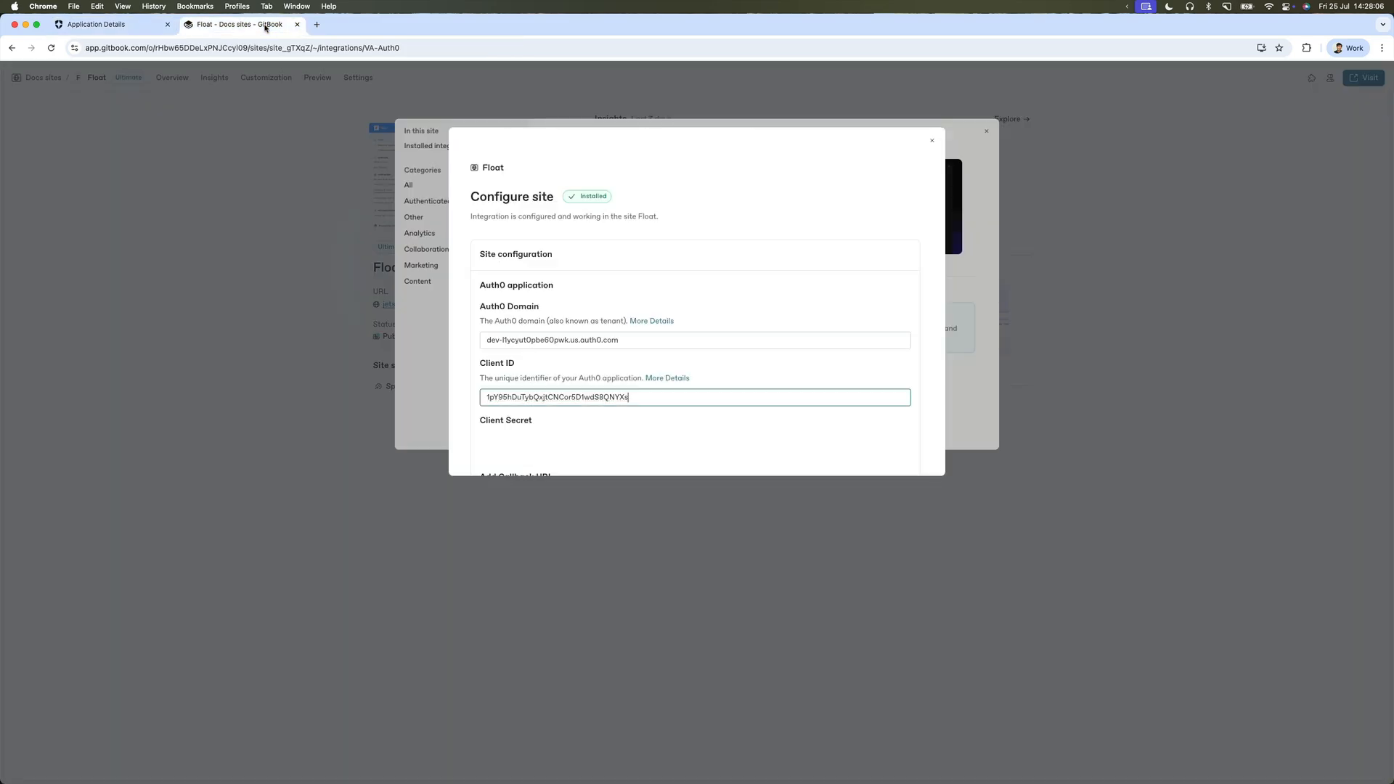
left_click(541, 454)
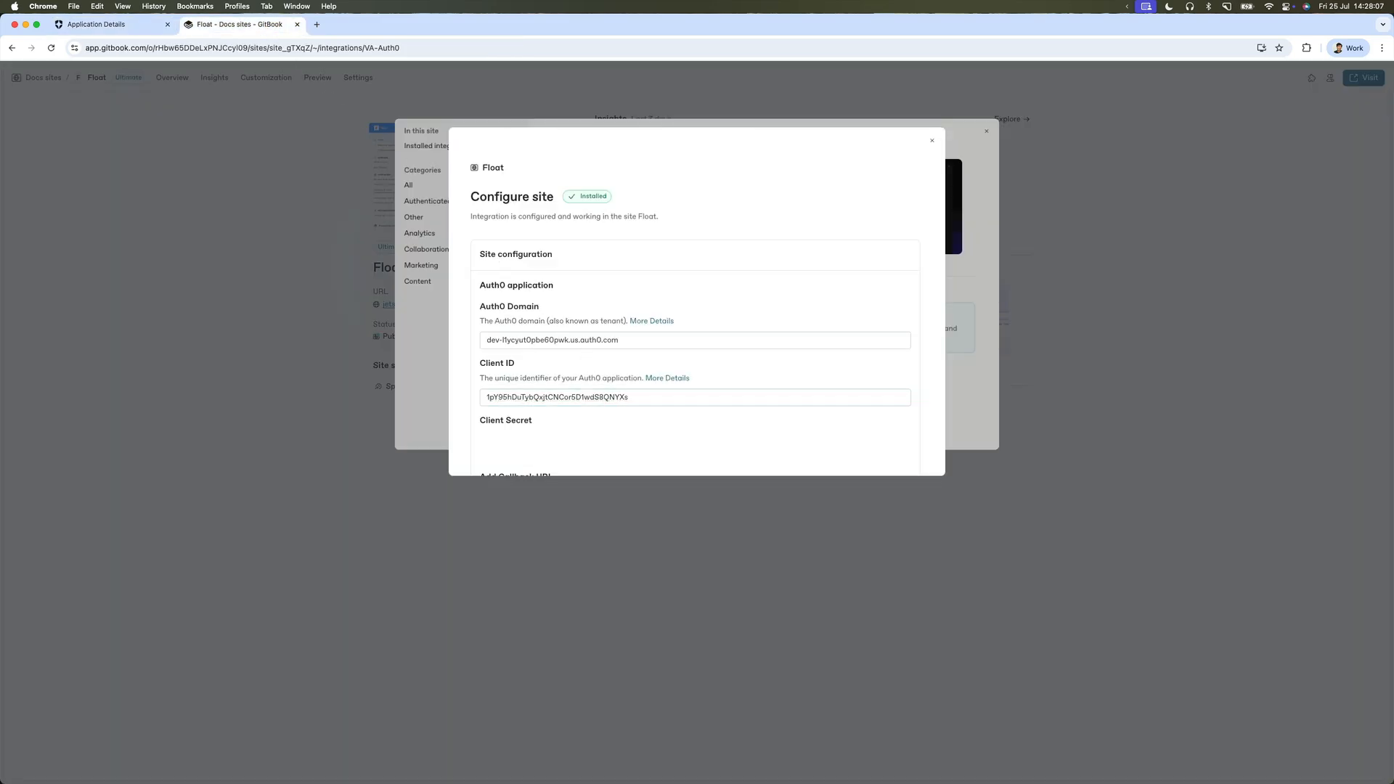
scroll(834, 404, "down", 4)
left_click(900, 380)
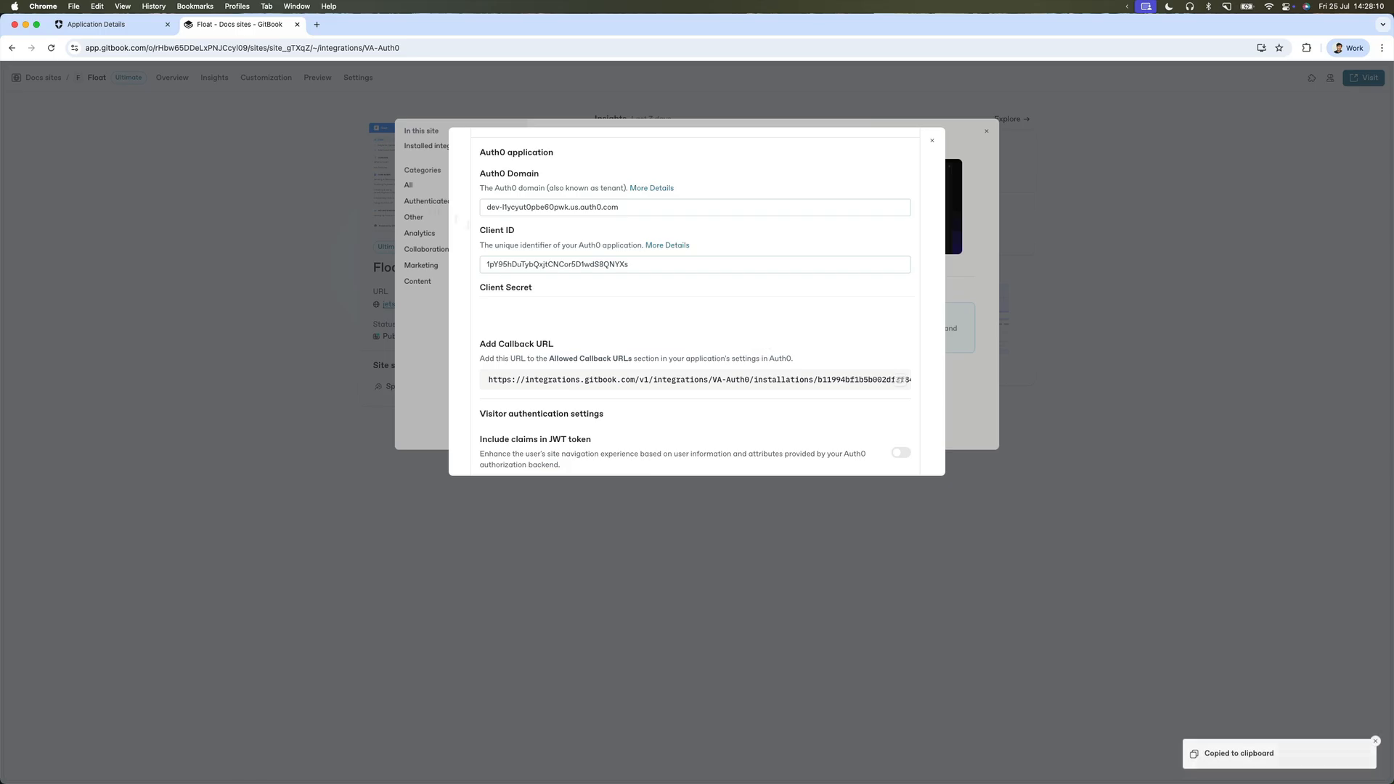
Add the GitBook callback URL to My App's Allowed Callback URLs and save the settings.
left_click(118, 29)
scroll(584, 413, "down", 7)
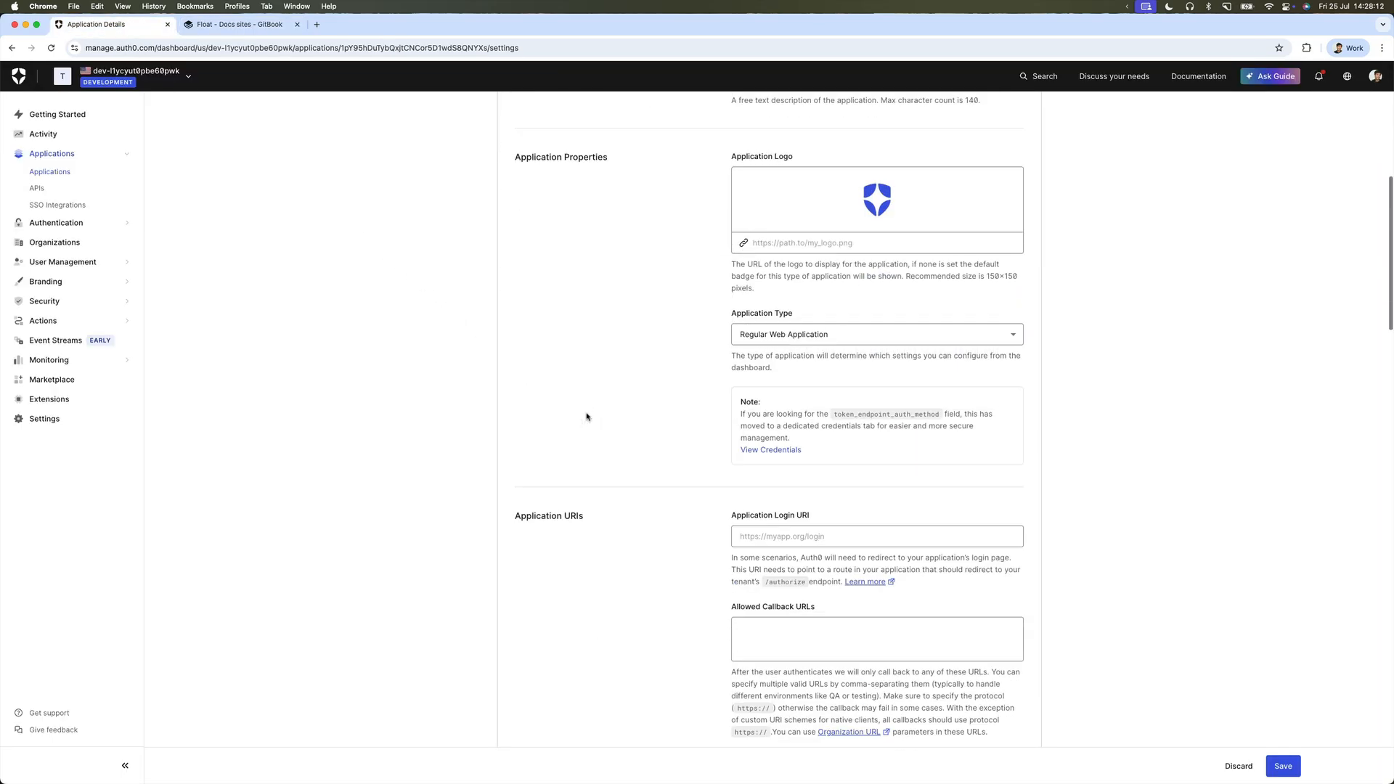
scroll(586, 416, "down", 4)
left_click(793, 378)
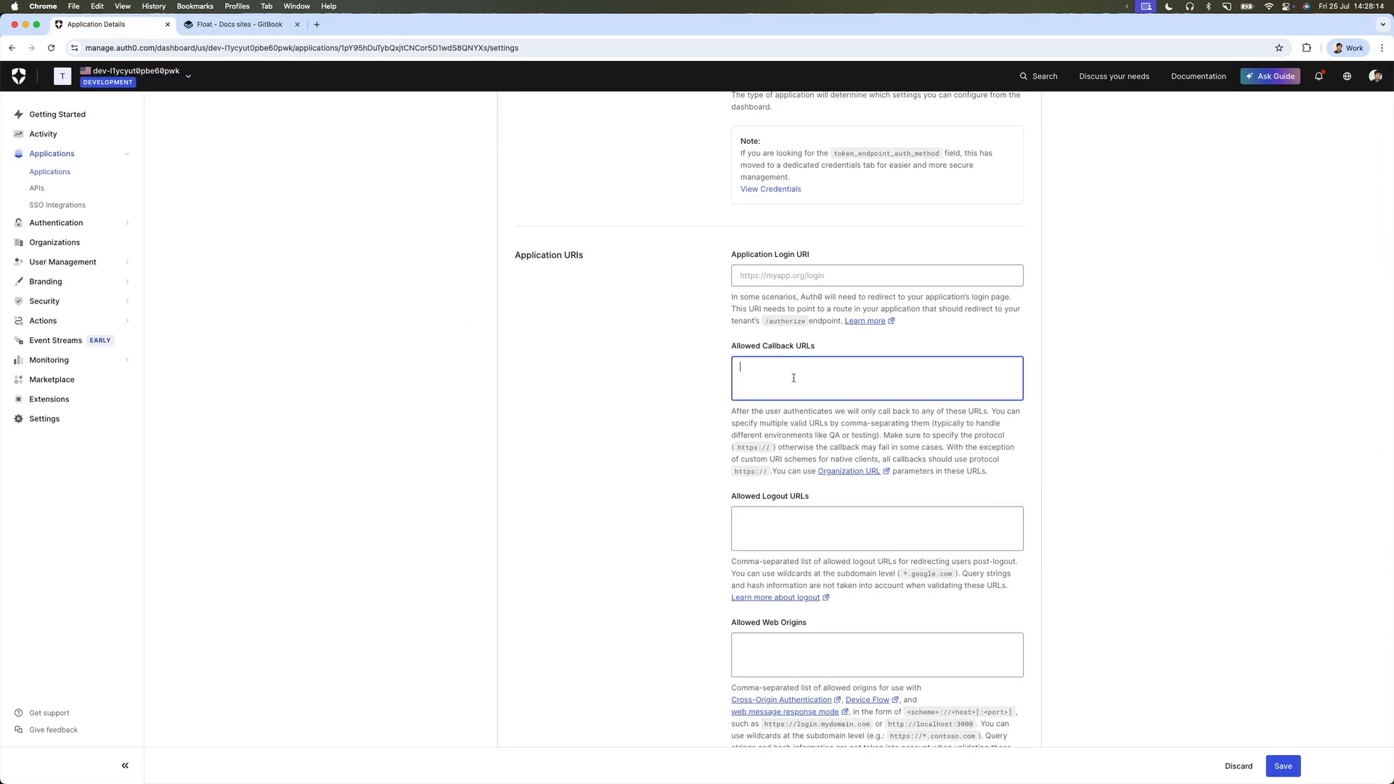
key("super+v")
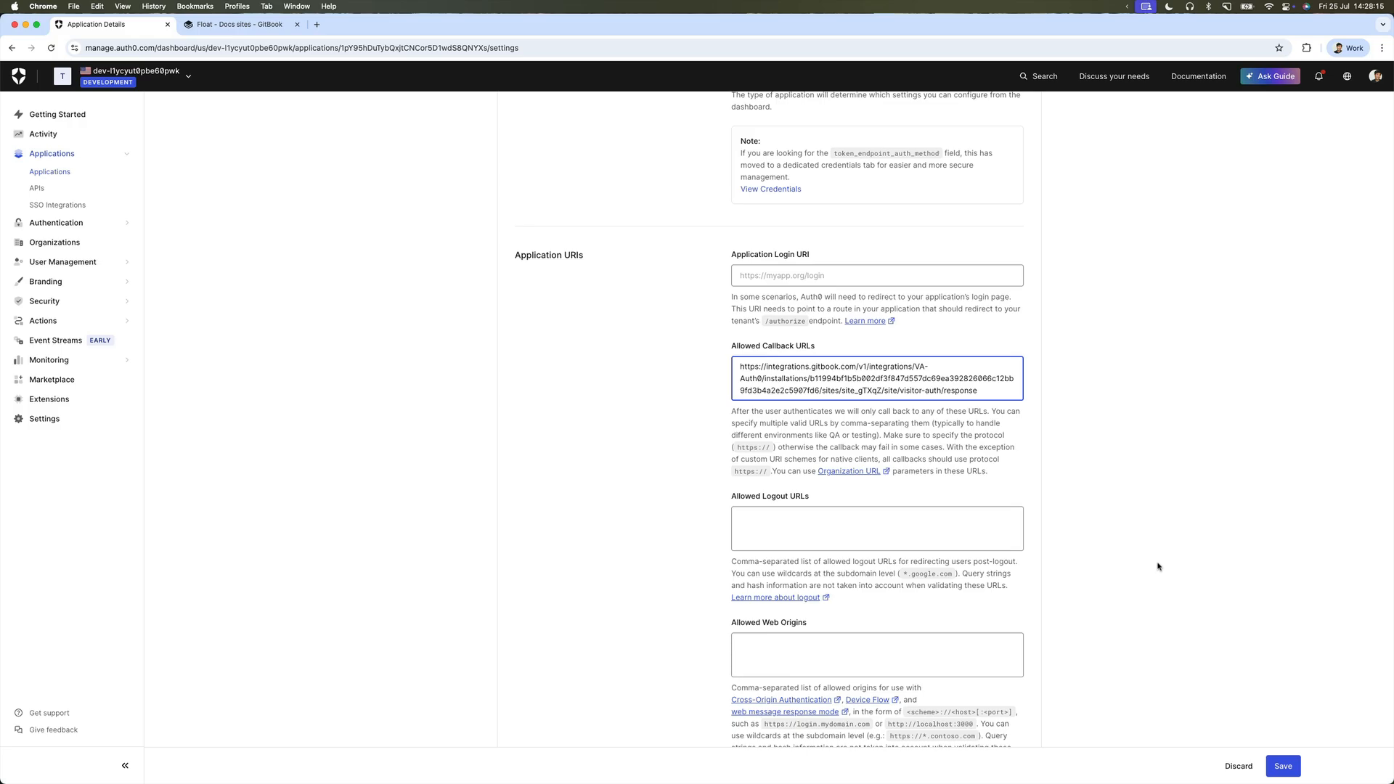
left_click(1283, 766)
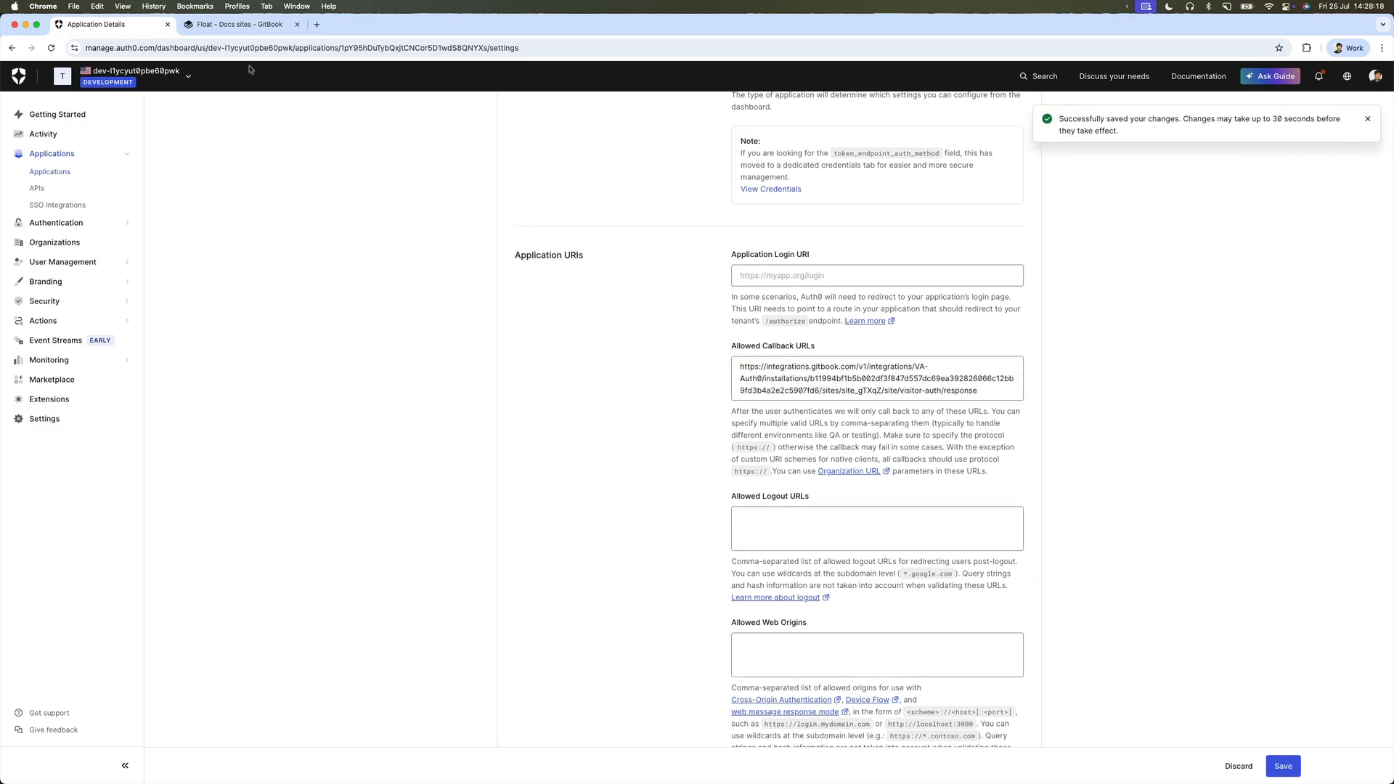
Enable including claims in the JWT token and save the Auth0 integration configuration.
left_click(238, 29)
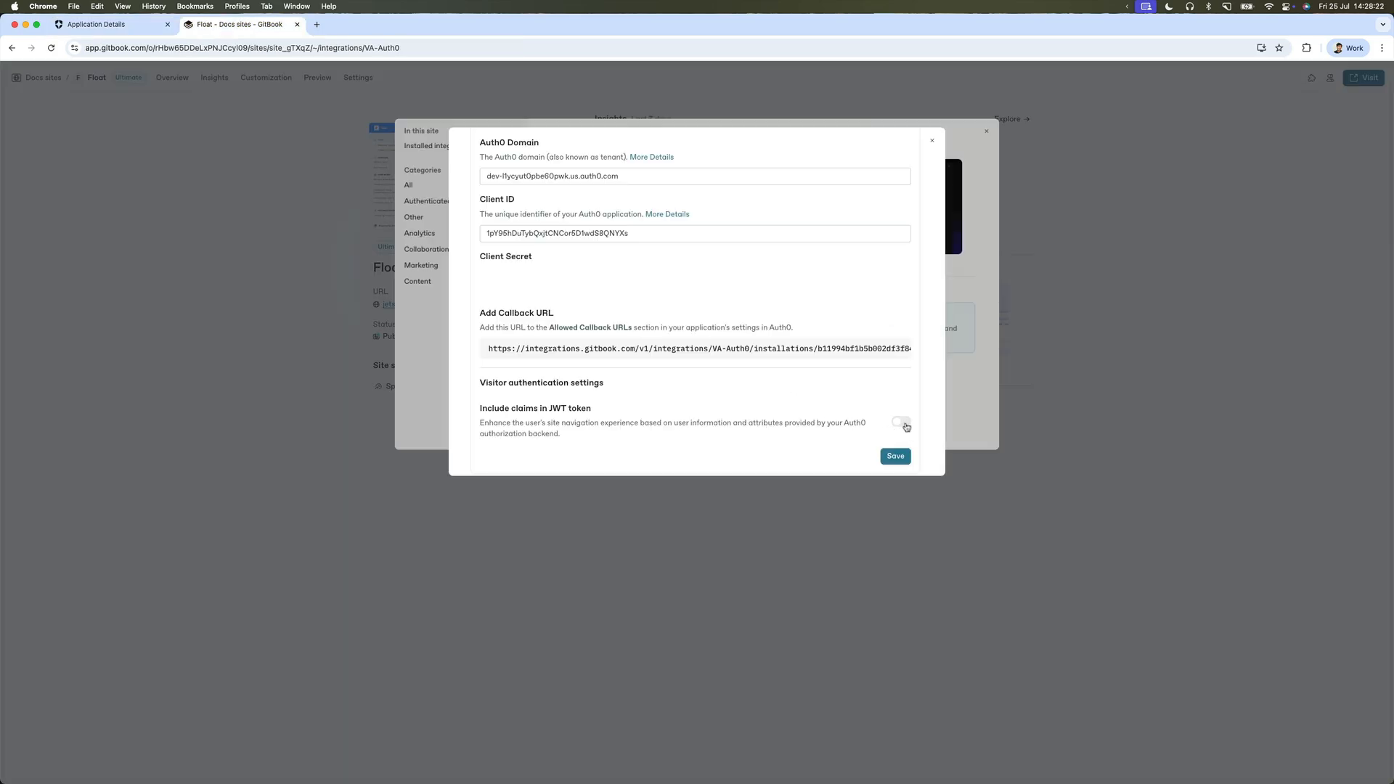
left_click(903, 423)
left_click(893, 457)
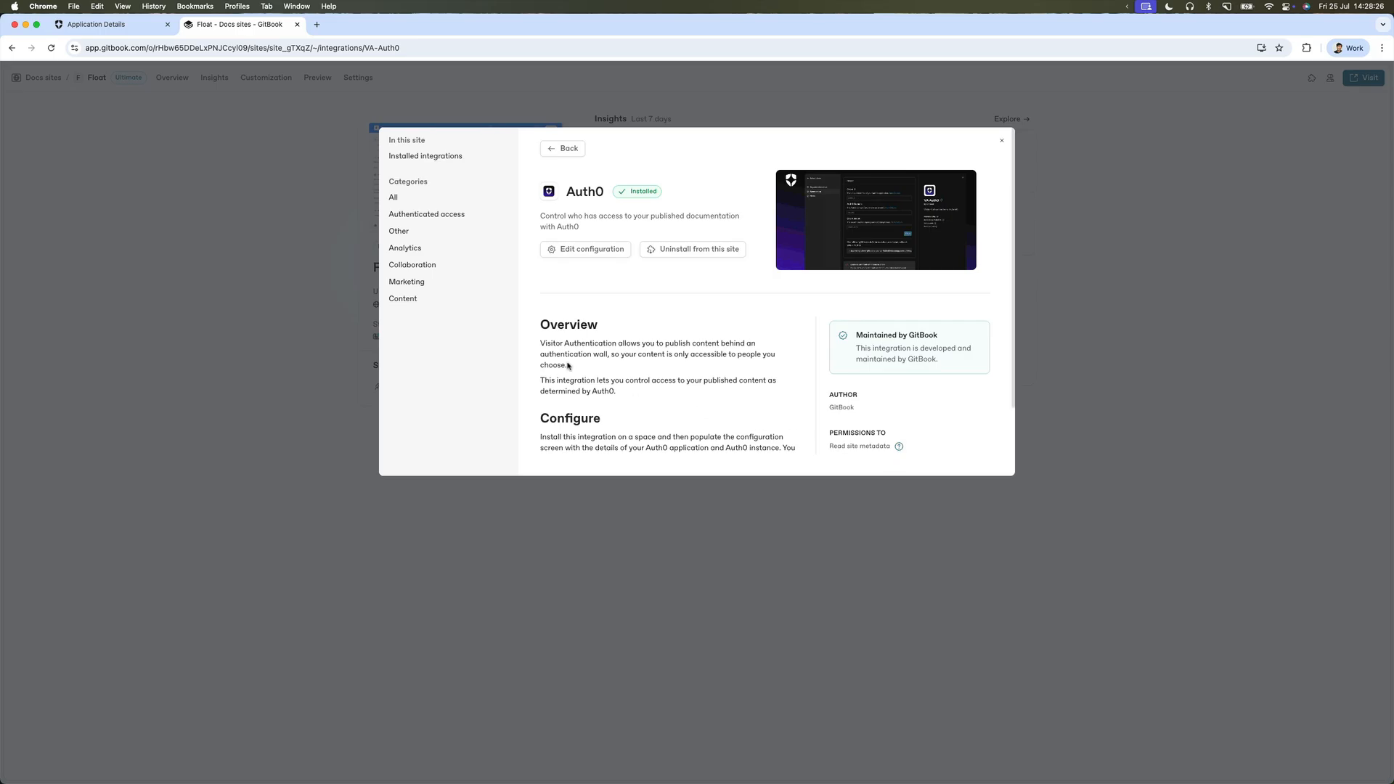
left_click(335, 272)
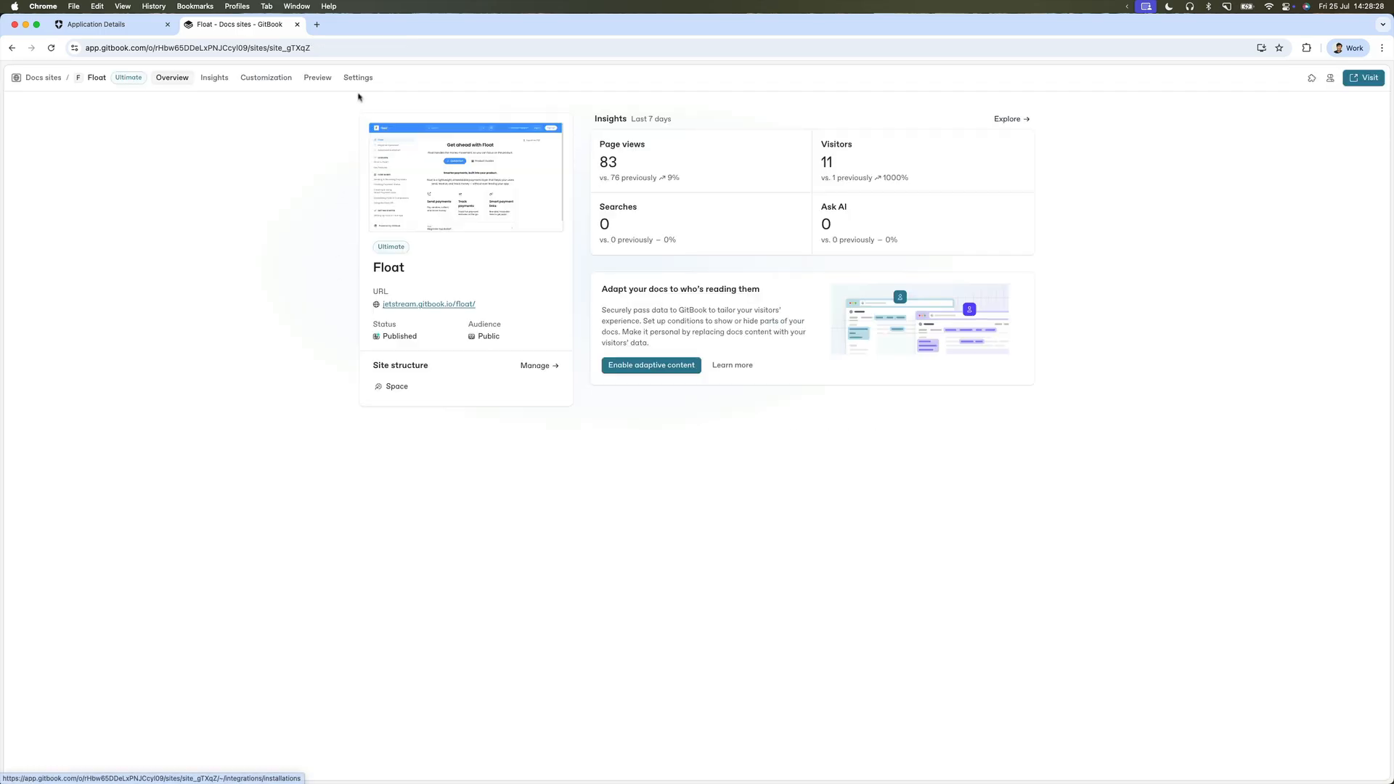
Set Float's audience to Authenticated access with Auth0 as backend, then view the published site.
left_click(358, 77)
left_click(411, 213)
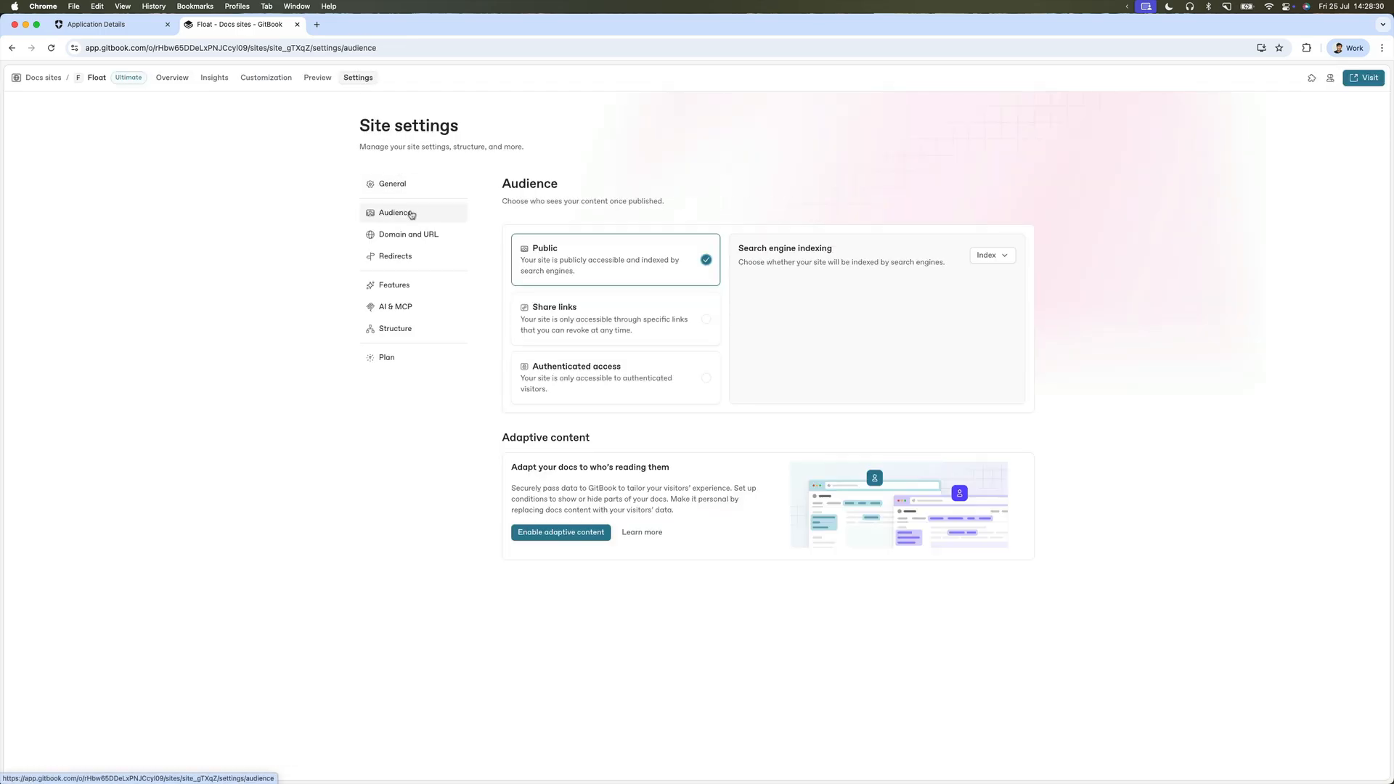
left_click(585, 368)
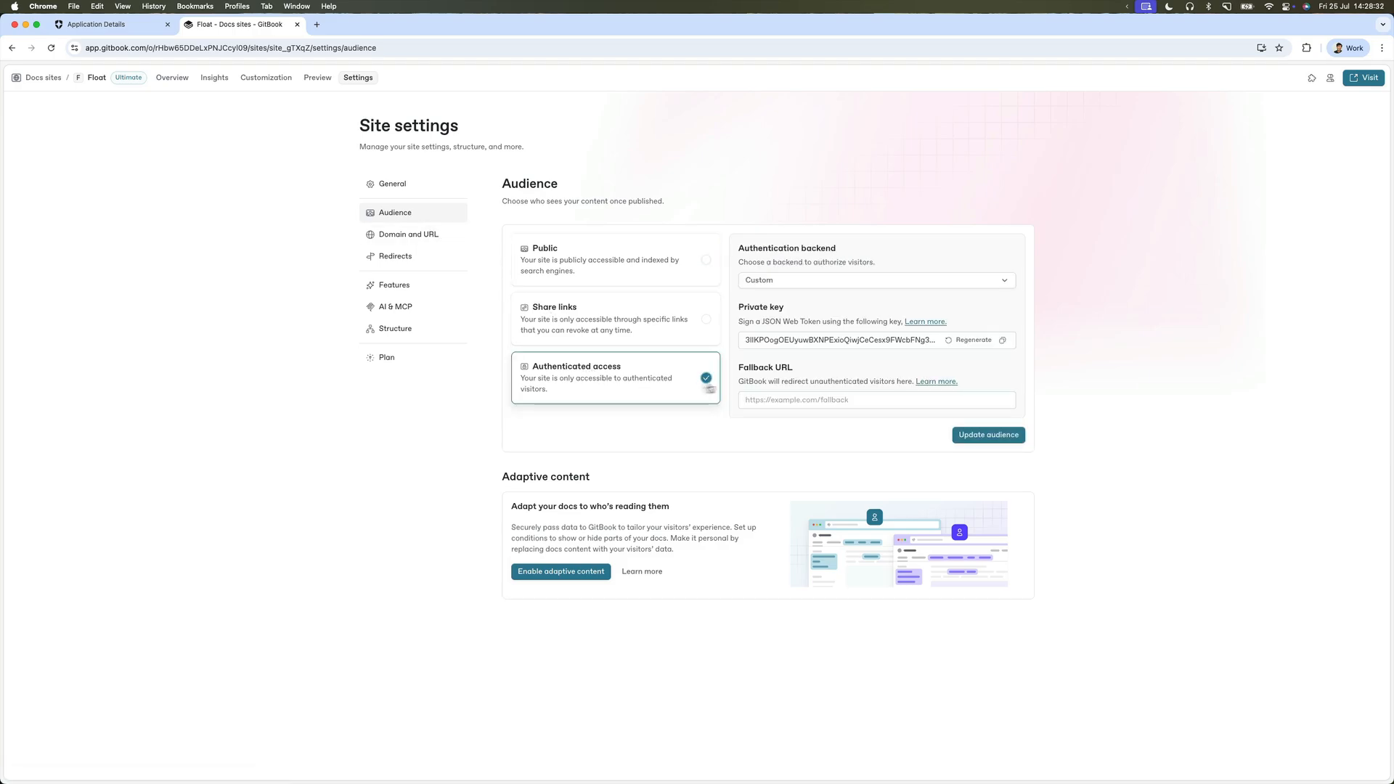
left_click(823, 281)
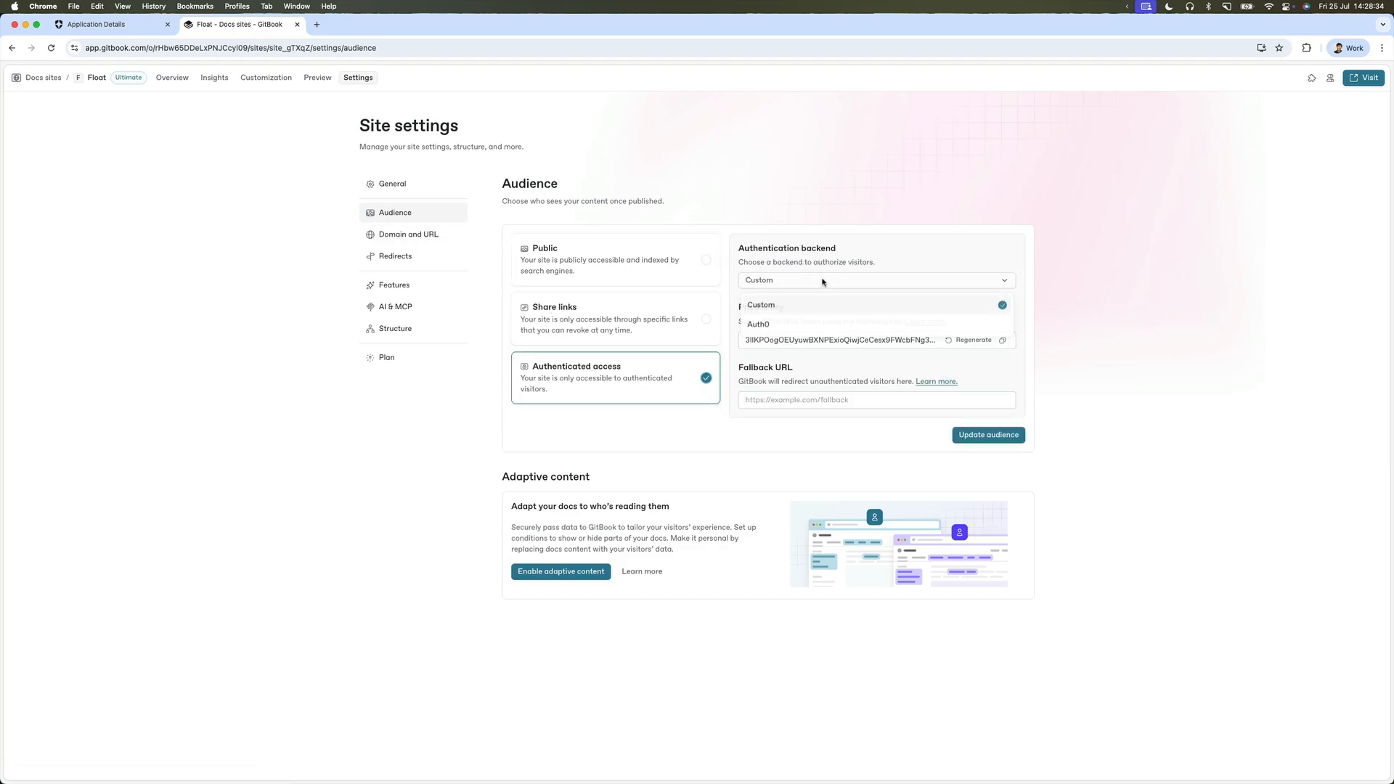
left_click(817, 324)
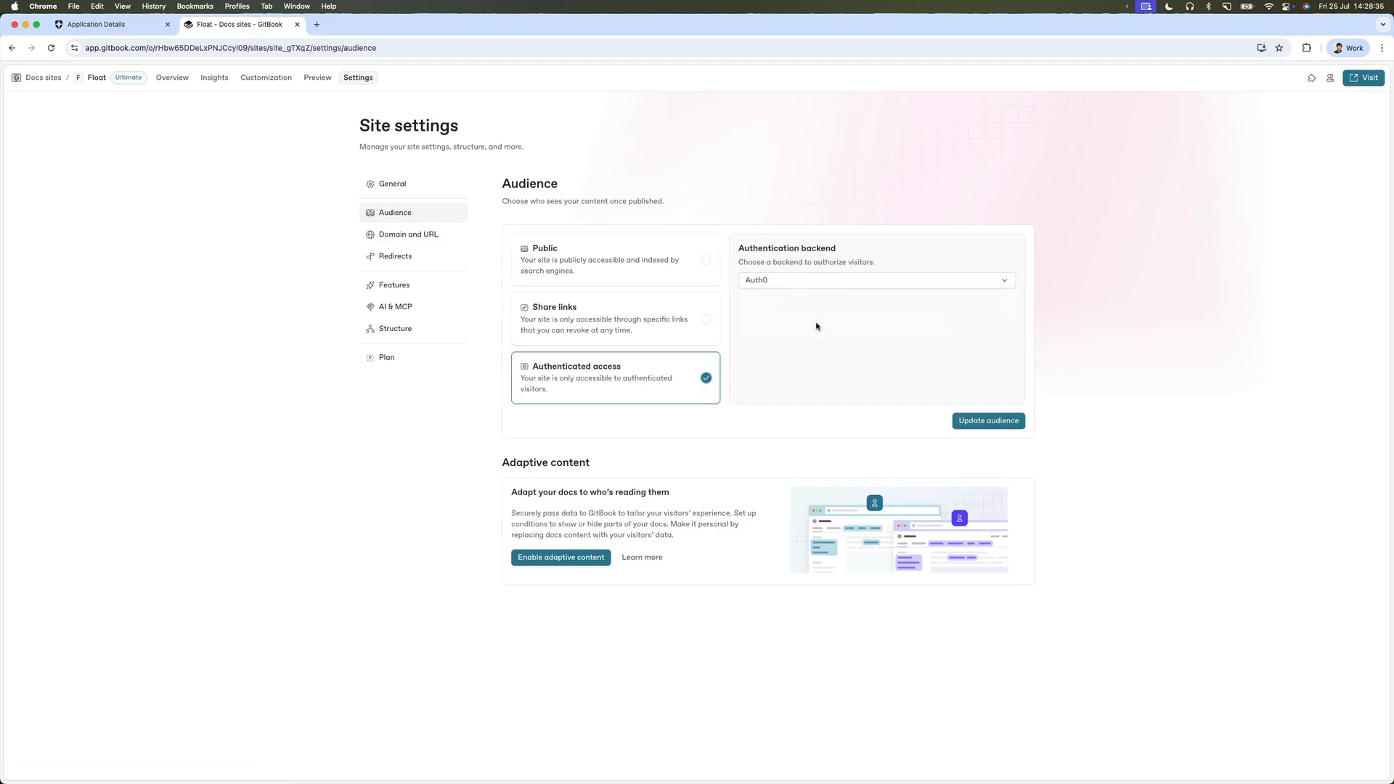
left_click(980, 422)
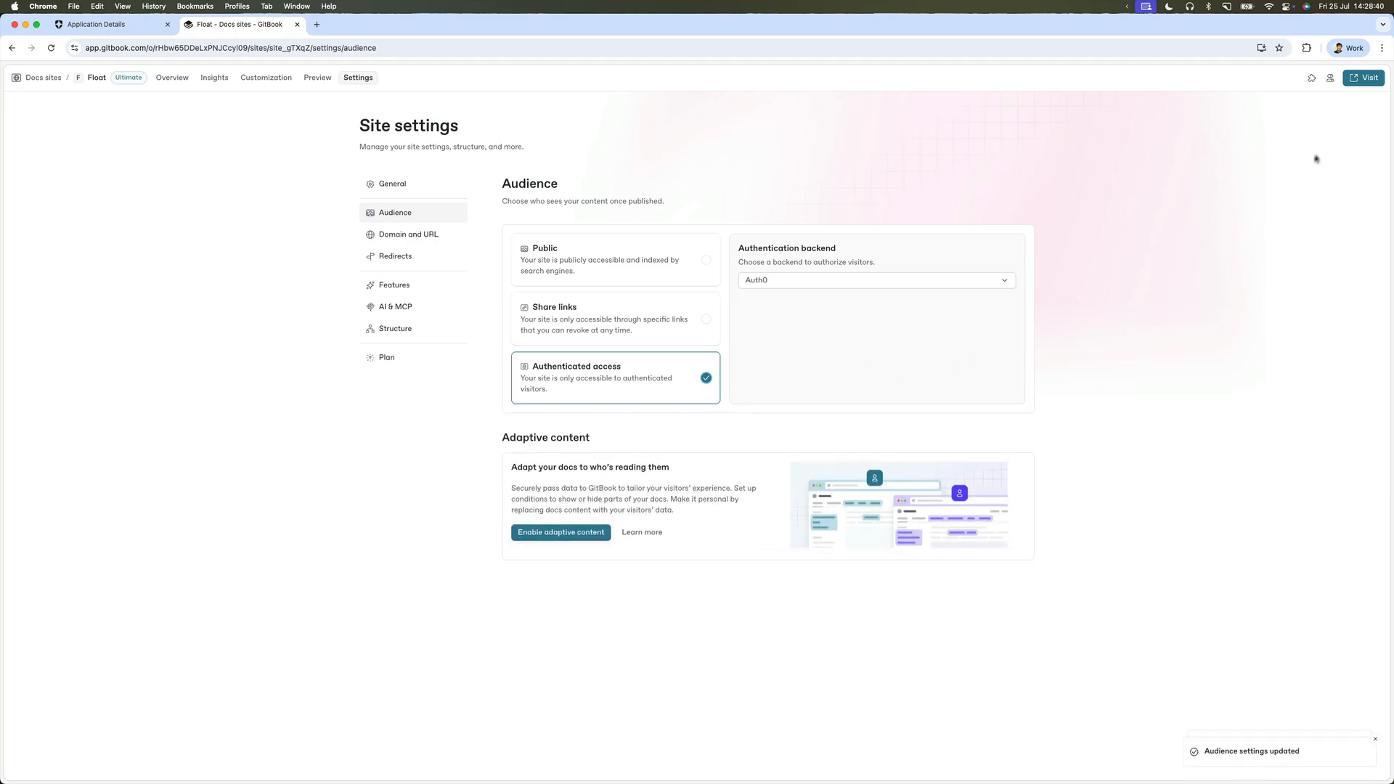
left_click(1361, 80)
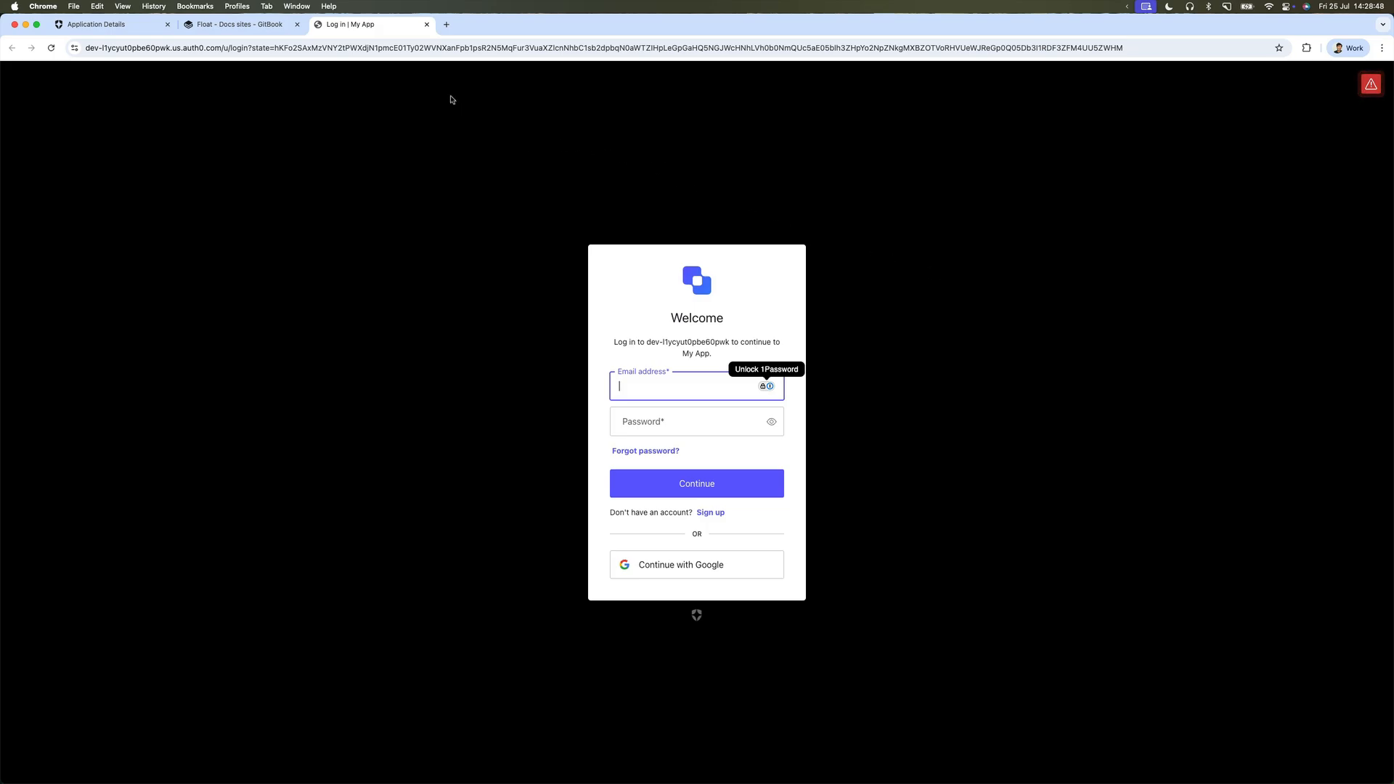
Close the site's Auth0 login page and return to My App's settings in Auth0.
left_click(427, 25)
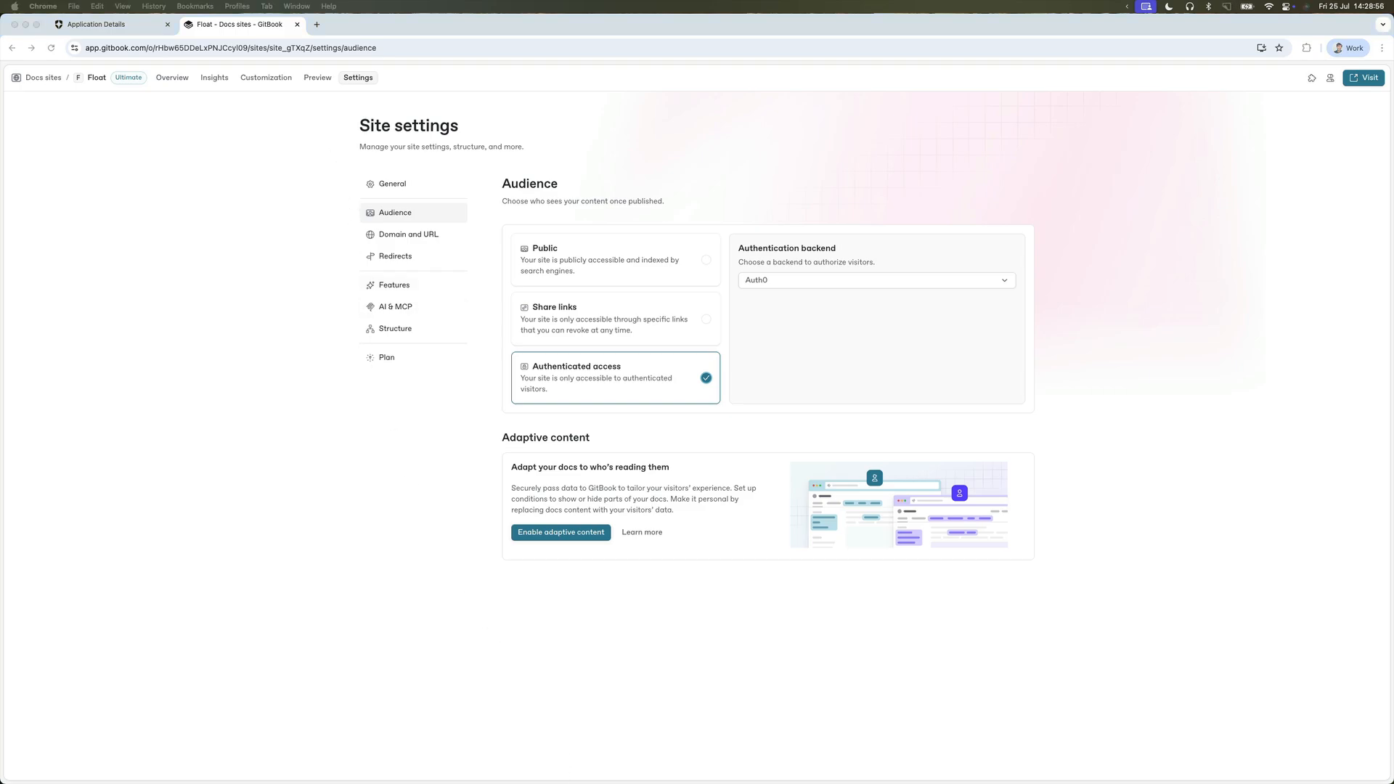
left_click(283, 497)
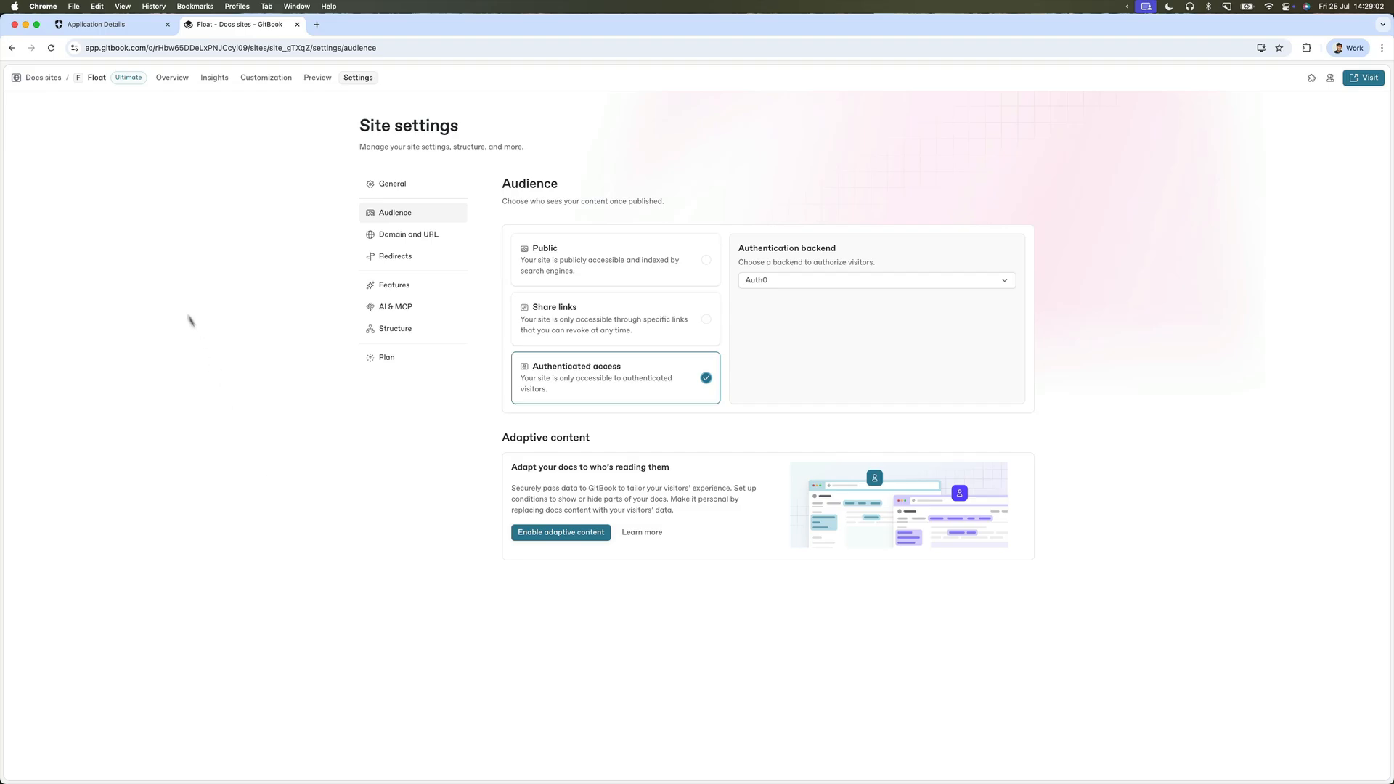
left_click(116, 23)
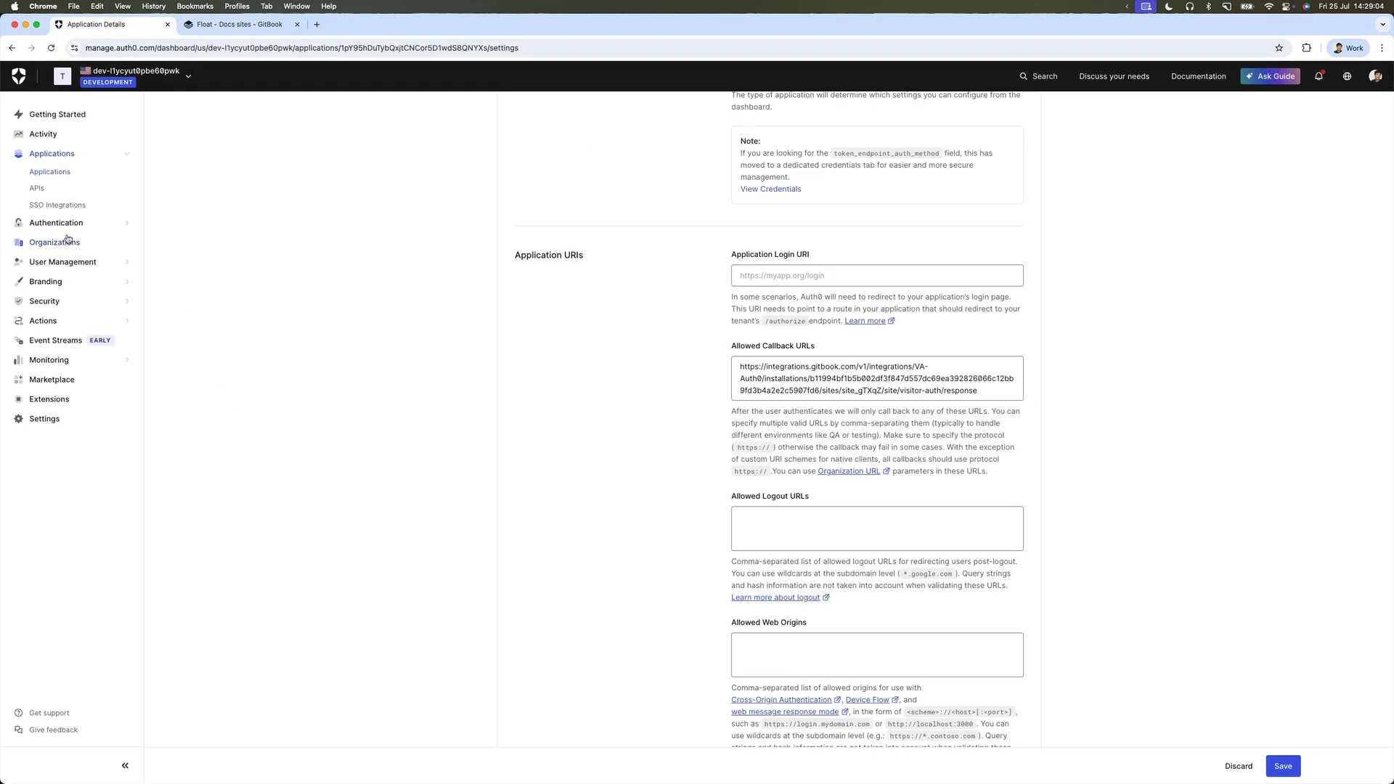
Build a custom Post Login action from scratch named 'Adaptive Content Demo' in the Actions Library.
left_click(62, 321)
left_click(58, 376)
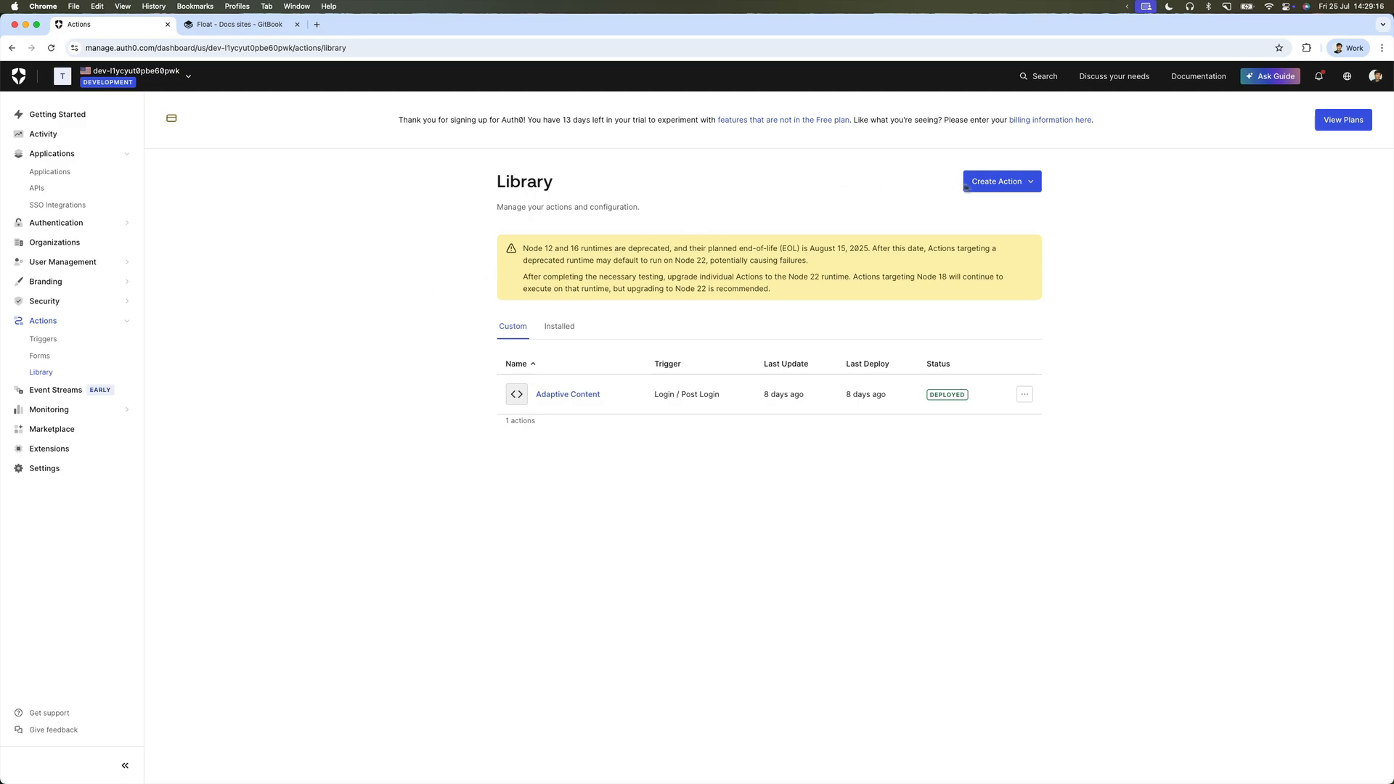
left_click(986, 183)
left_click(997, 237)
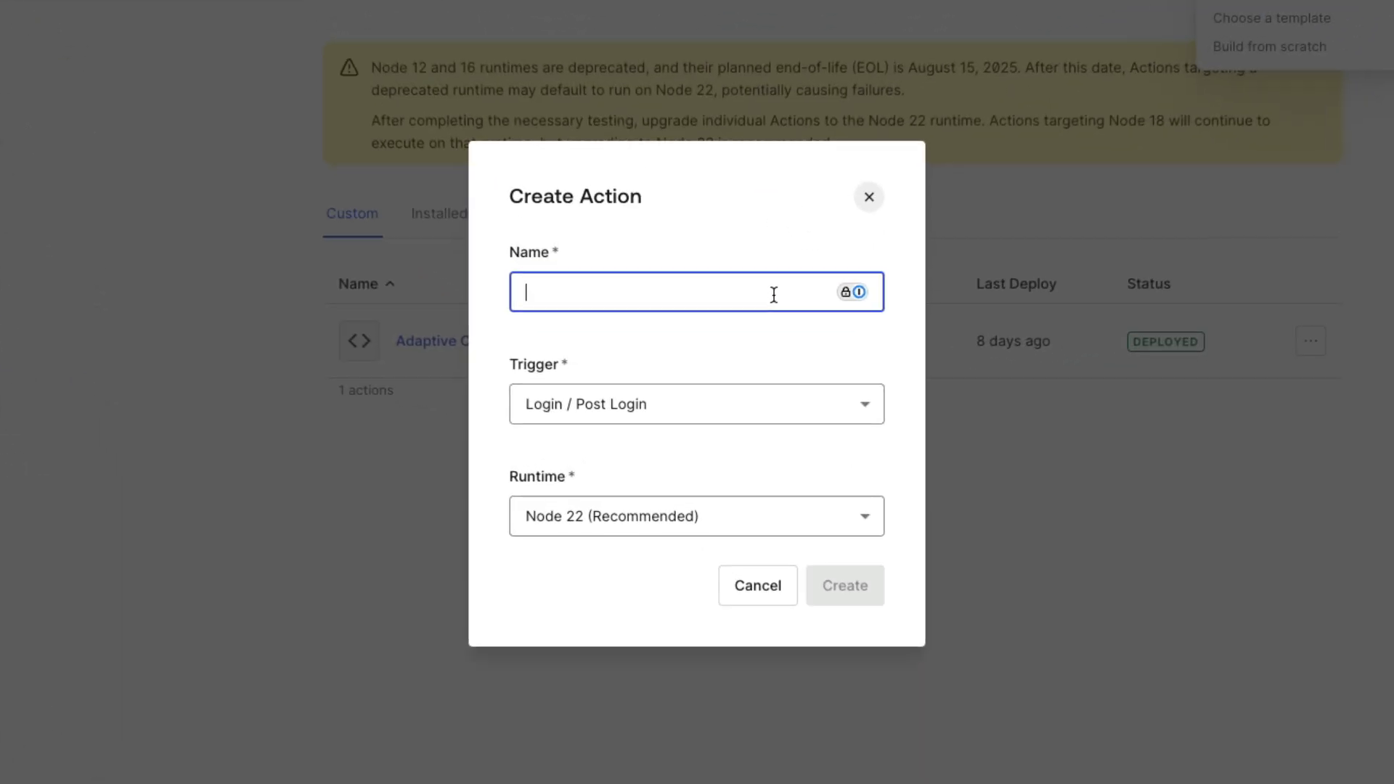
type("Adaptive Content")
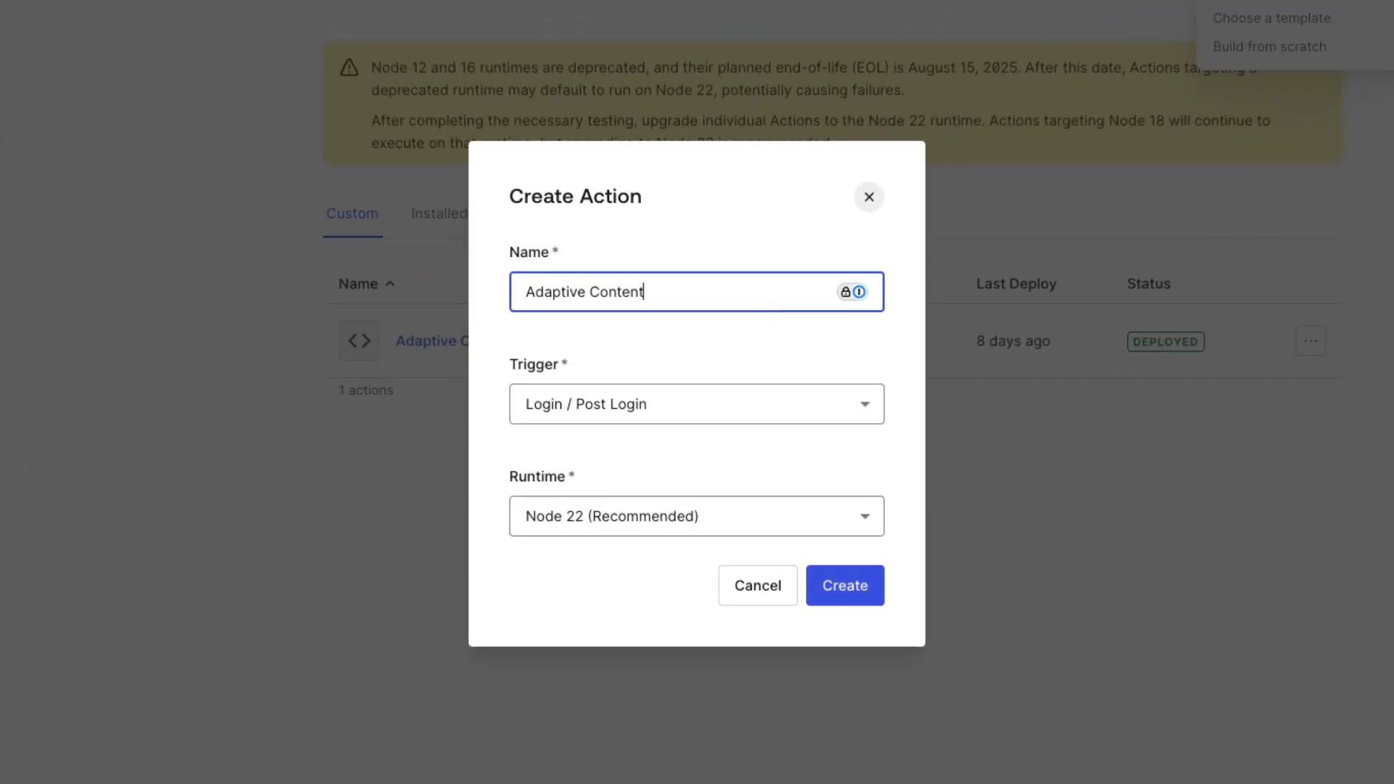
type(" Demo")
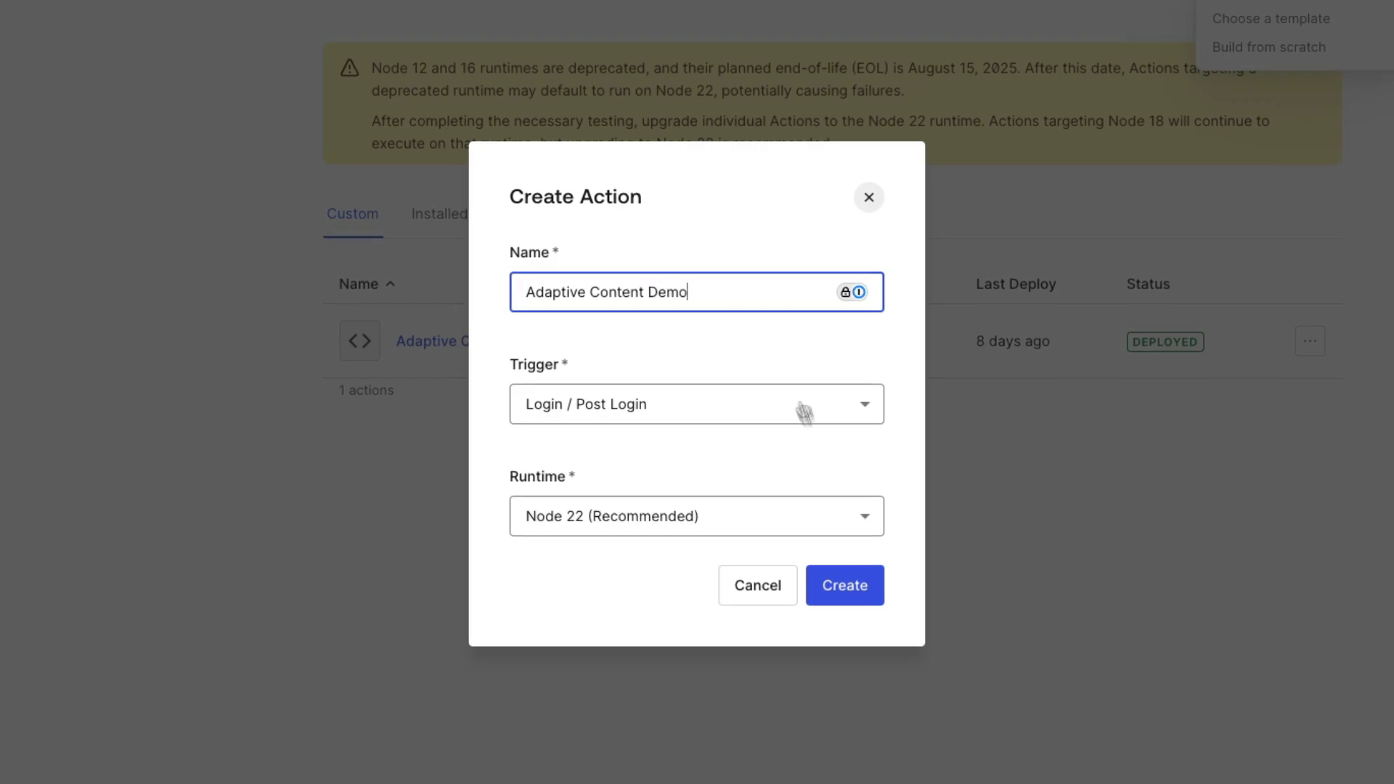
left_click(857, 582)
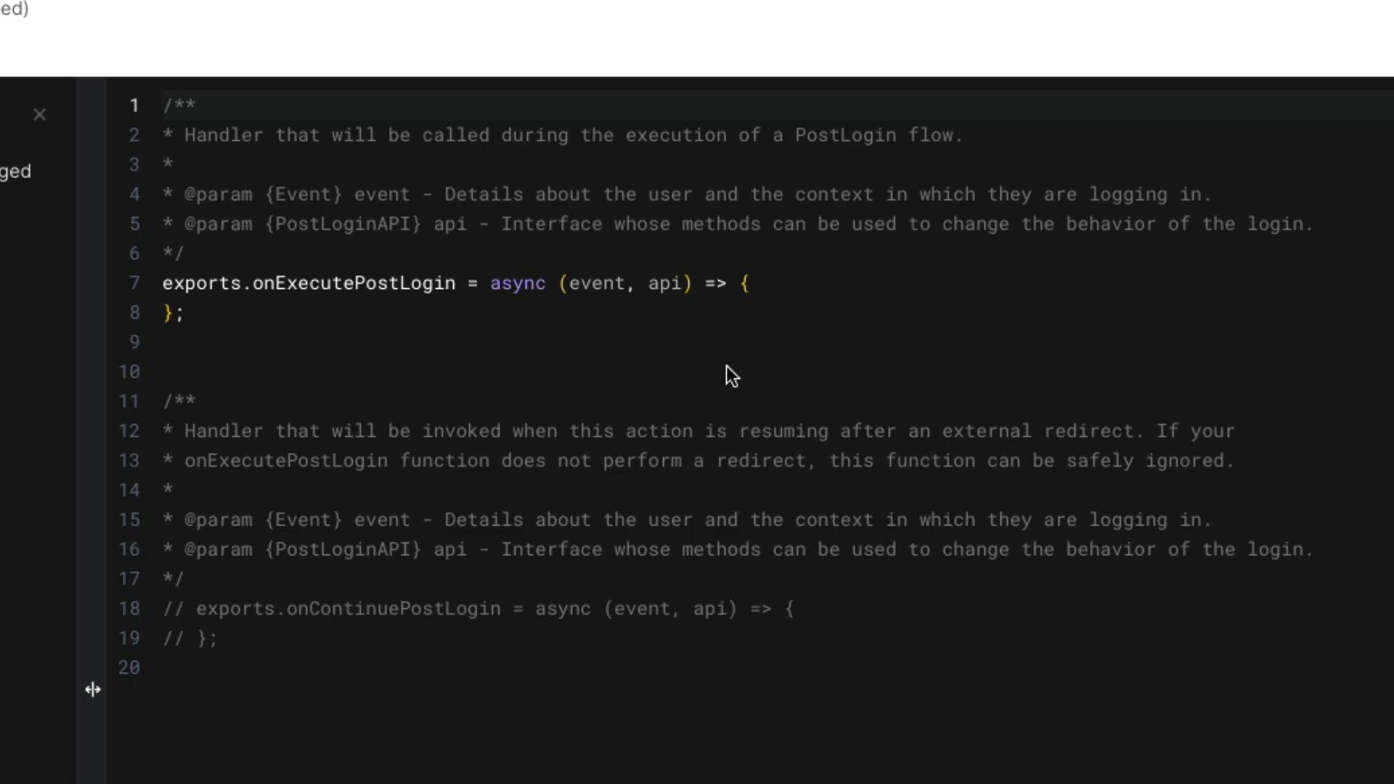
Add api.idToken.setCustomClaim('isEnterprise', true) to the handler, save the draft and deploy.
left_click(775, 313)
left_click(781, 287)
key("Return")
key("ctrl+v")
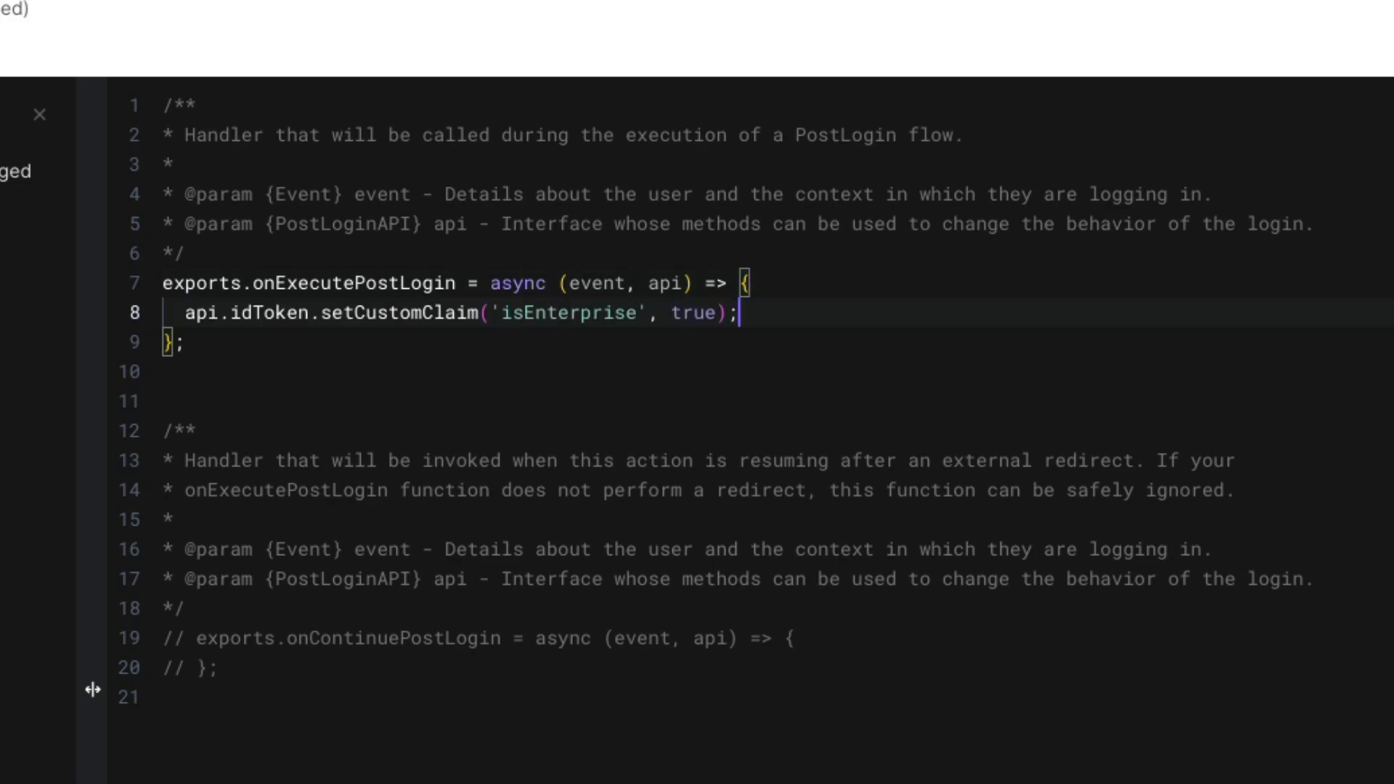
left_click(818, 347)
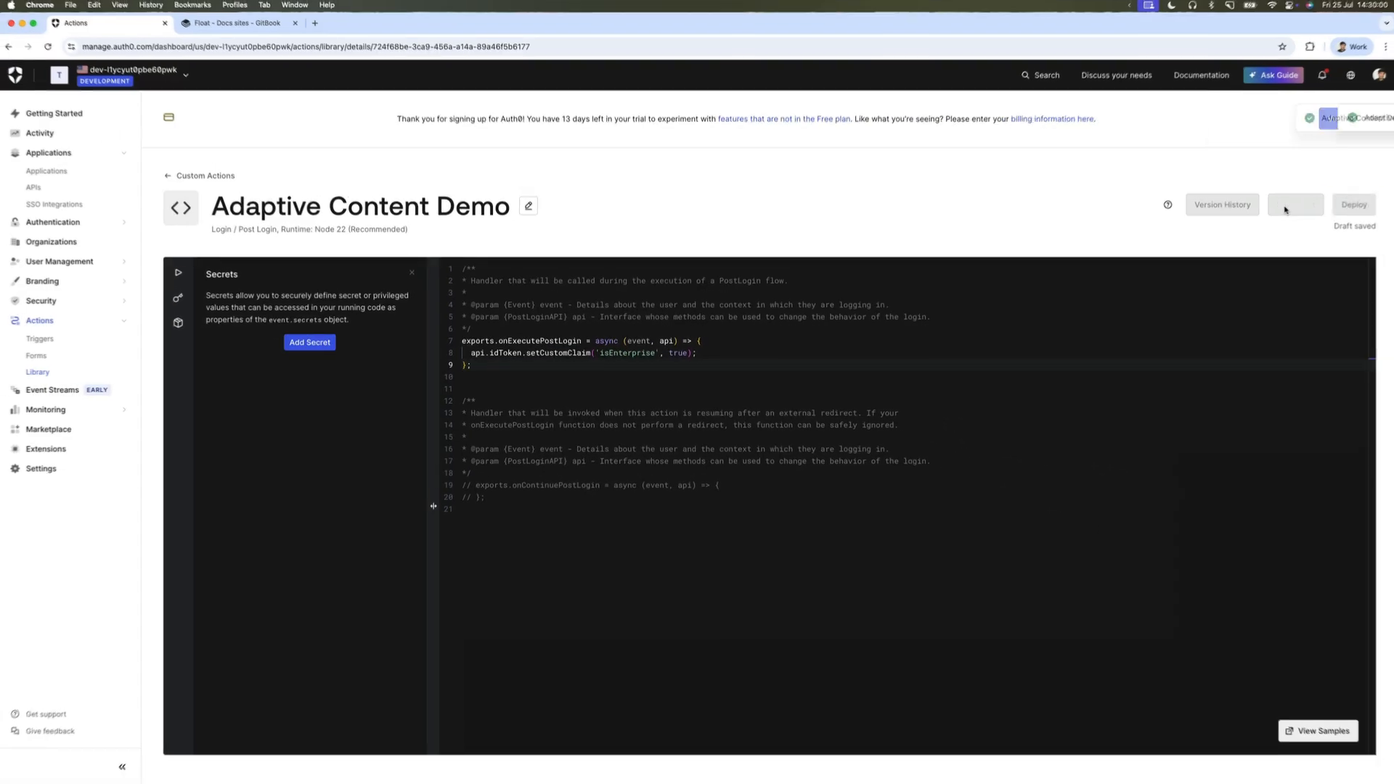
left_click(1285, 207)
left_click(1340, 207)
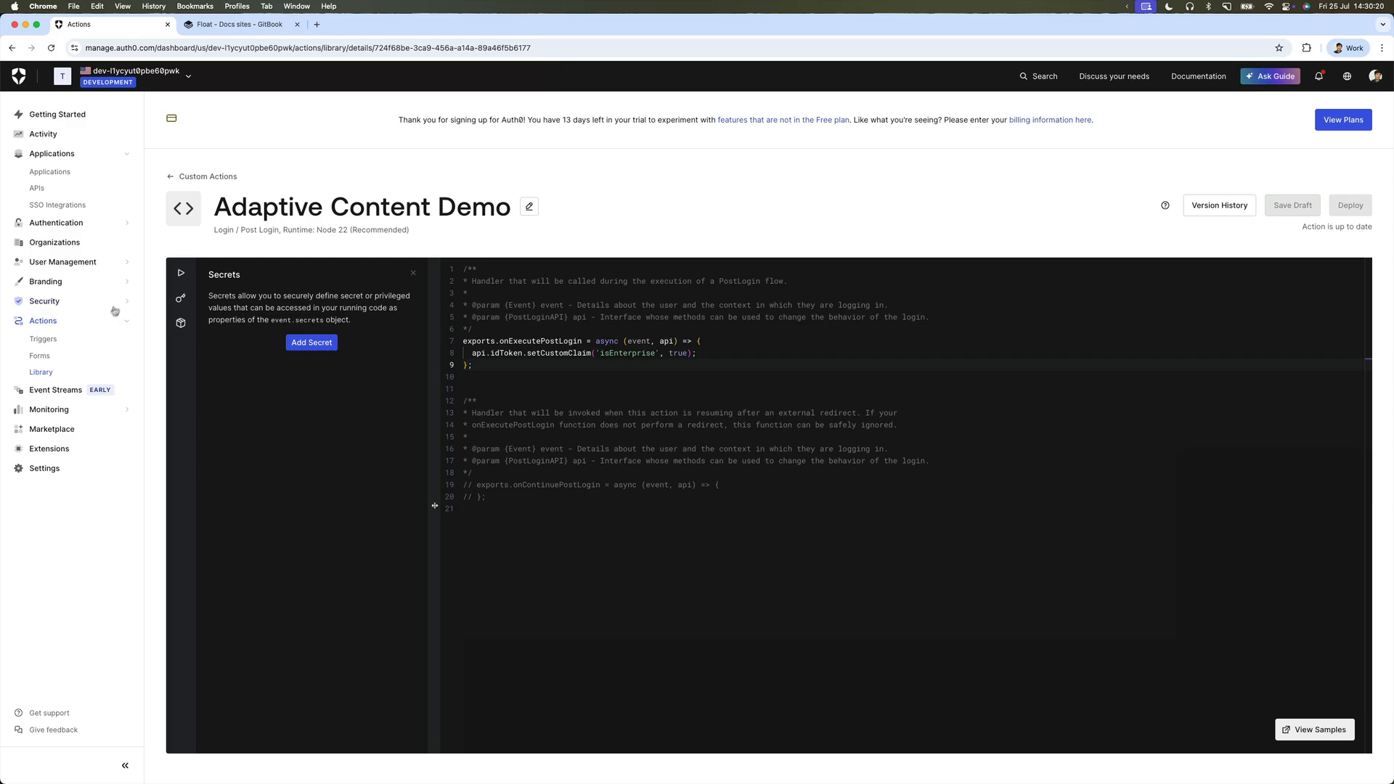
Replace Adaptive Content with Adaptive Content Demo in the post-login trigger flow and apply.
left_click(44, 339)
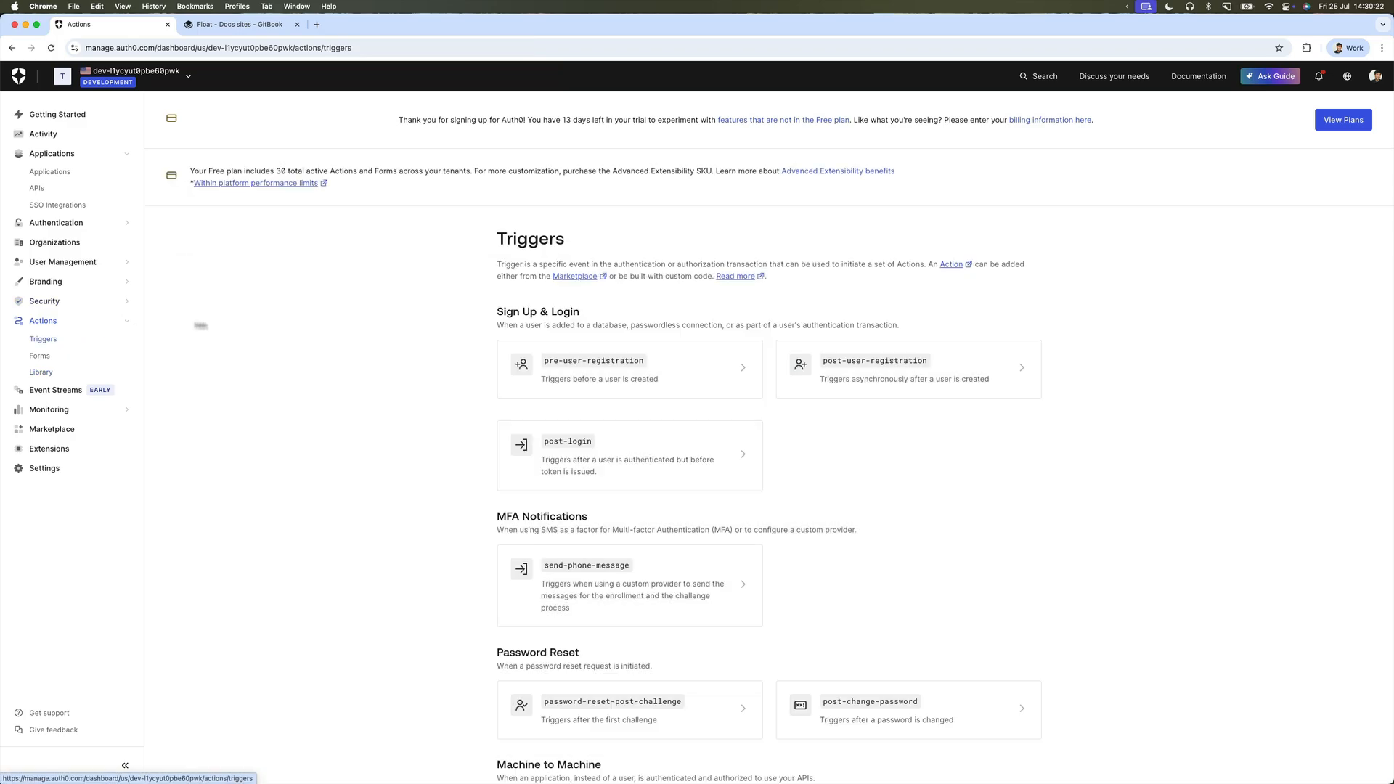
left_click(628, 446)
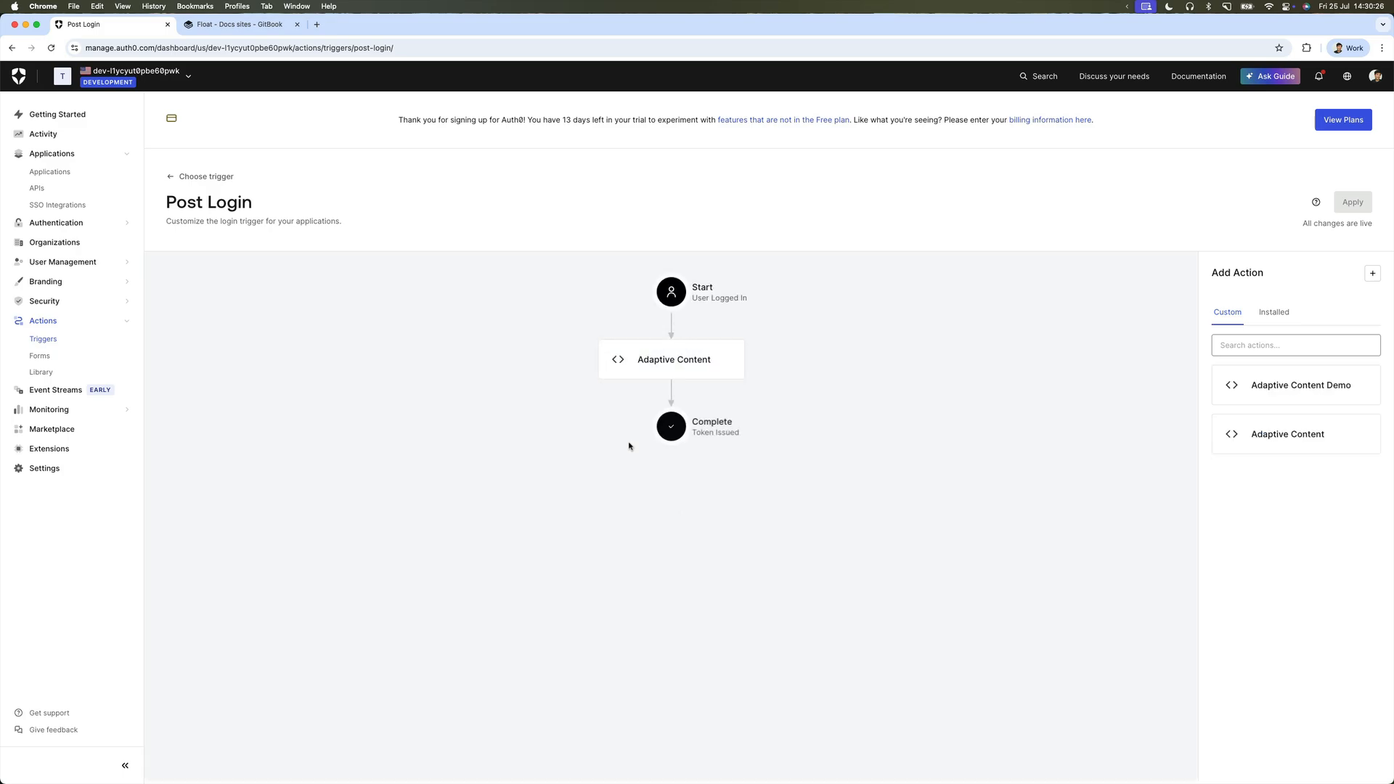
left_click(712, 358)
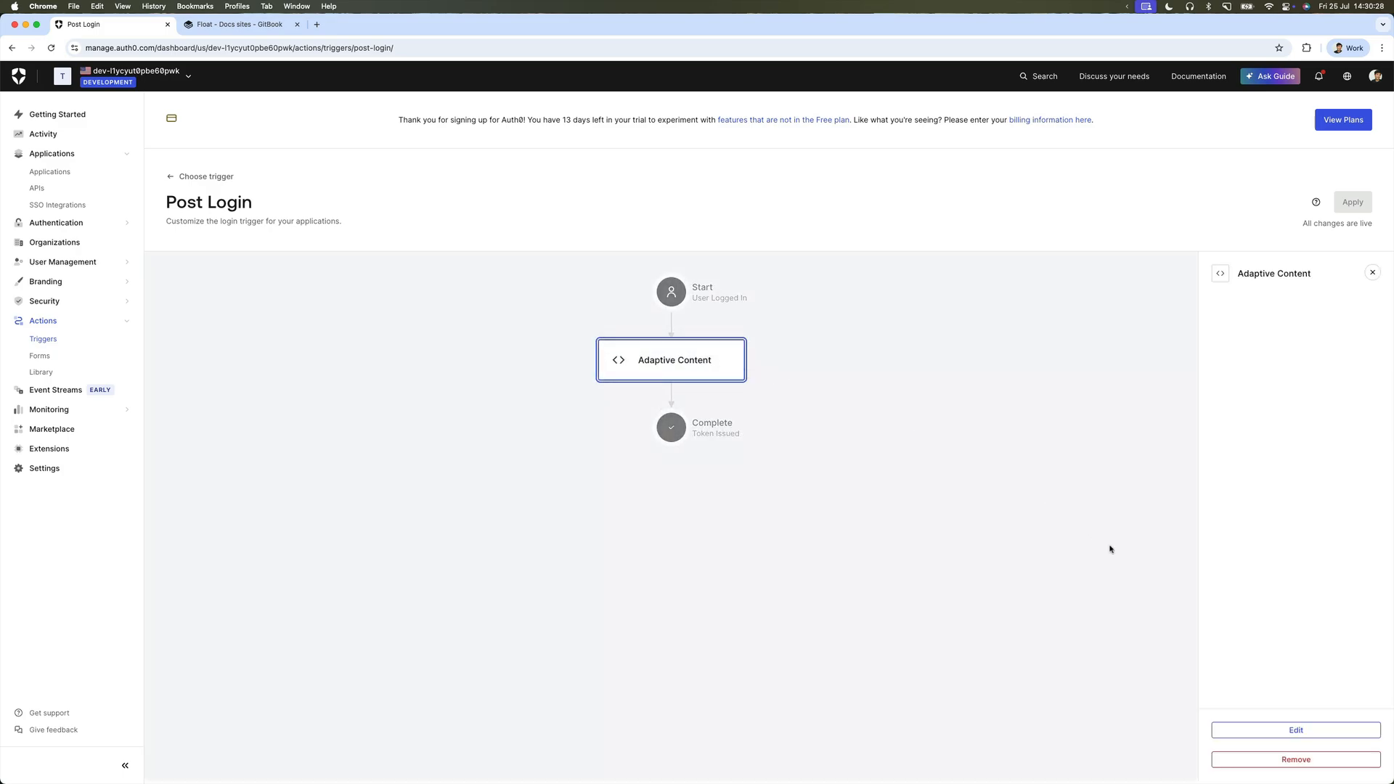
left_click(1275, 758)
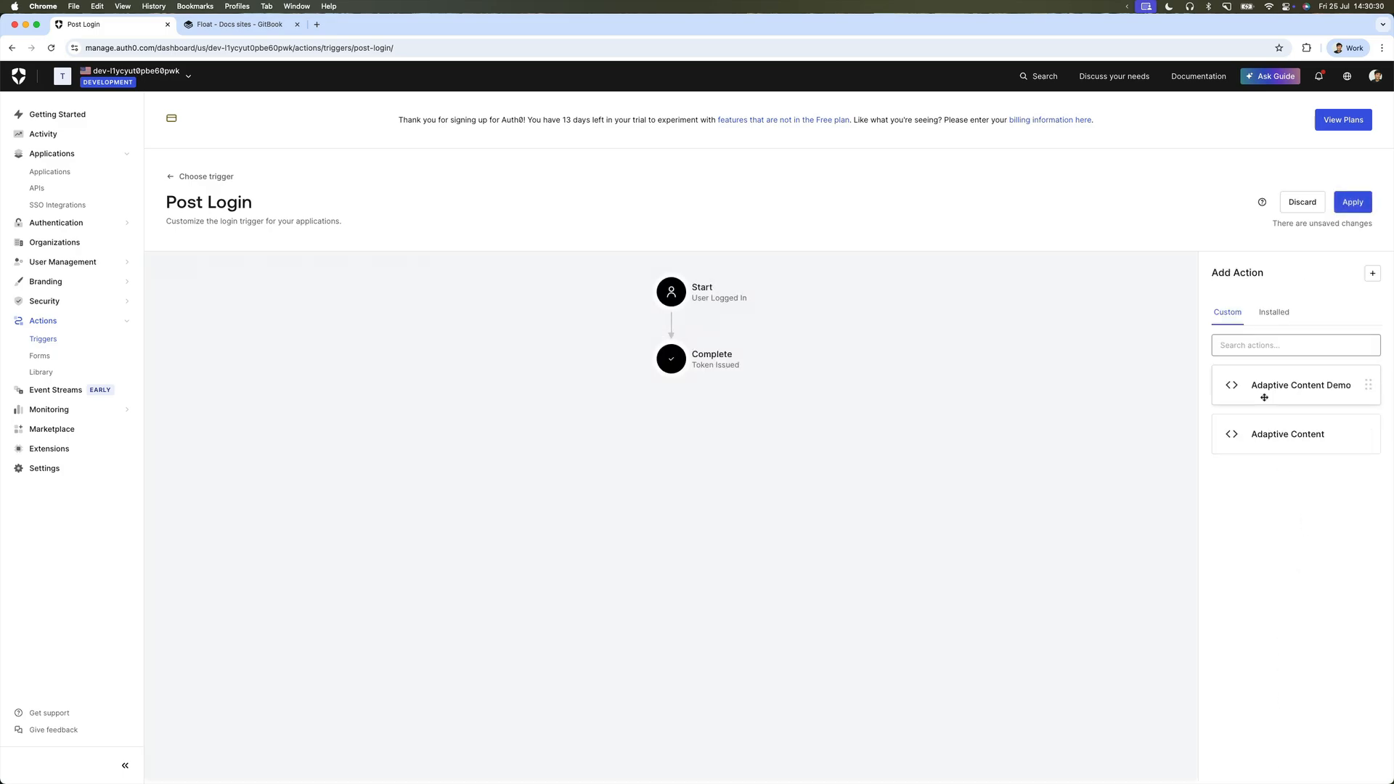
left_click_drag(1263, 398, 697, 354)
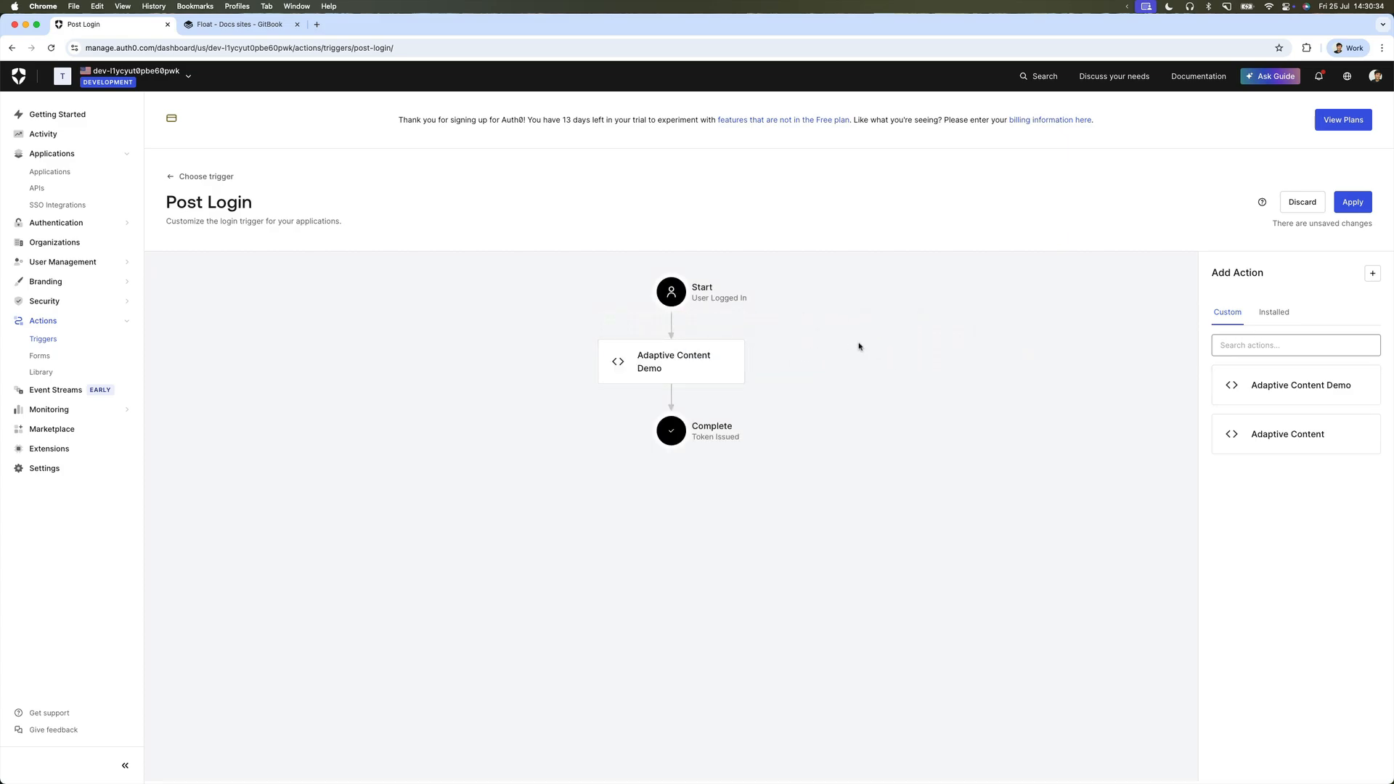
left_click(1349, 205)
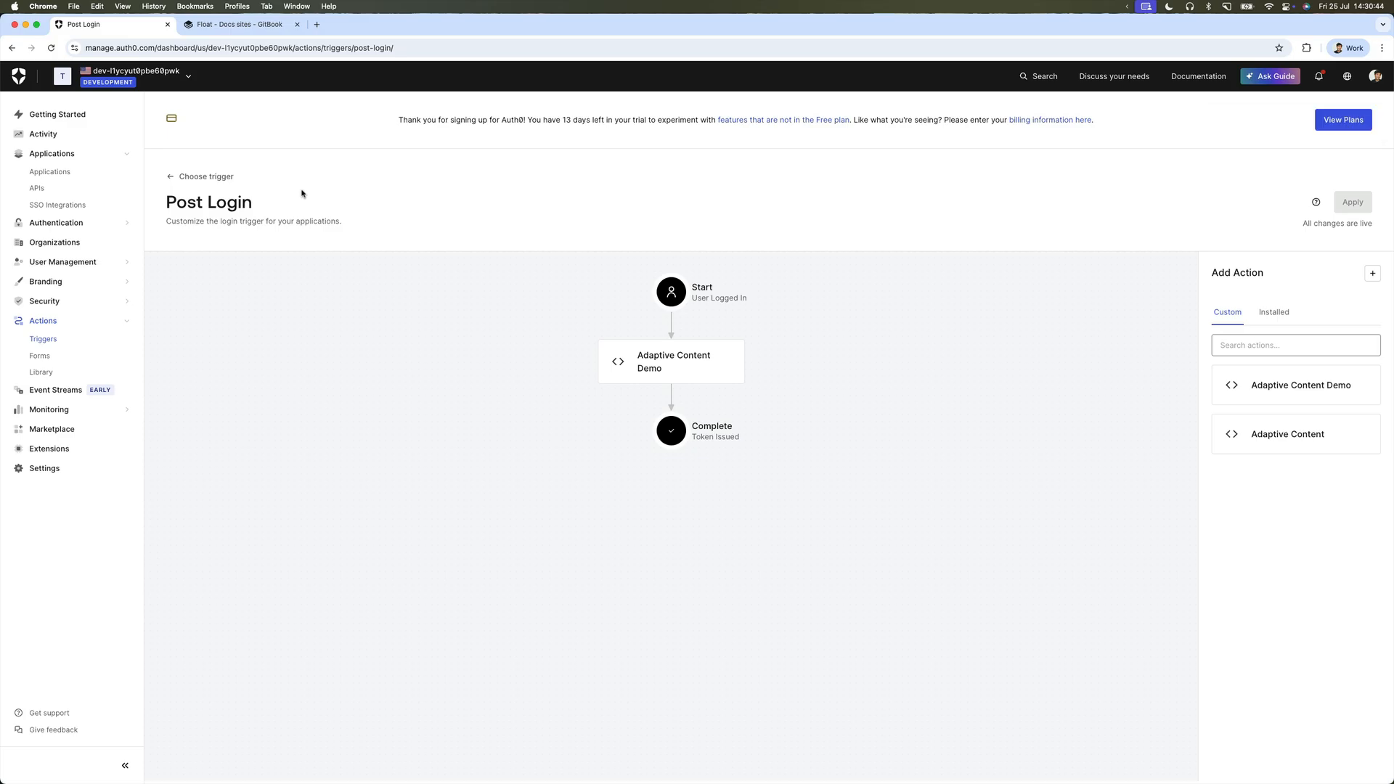
Enable adaptive content for Float and save a visitor schema with a boolean isEnterprise property.
left_click(258, 28)
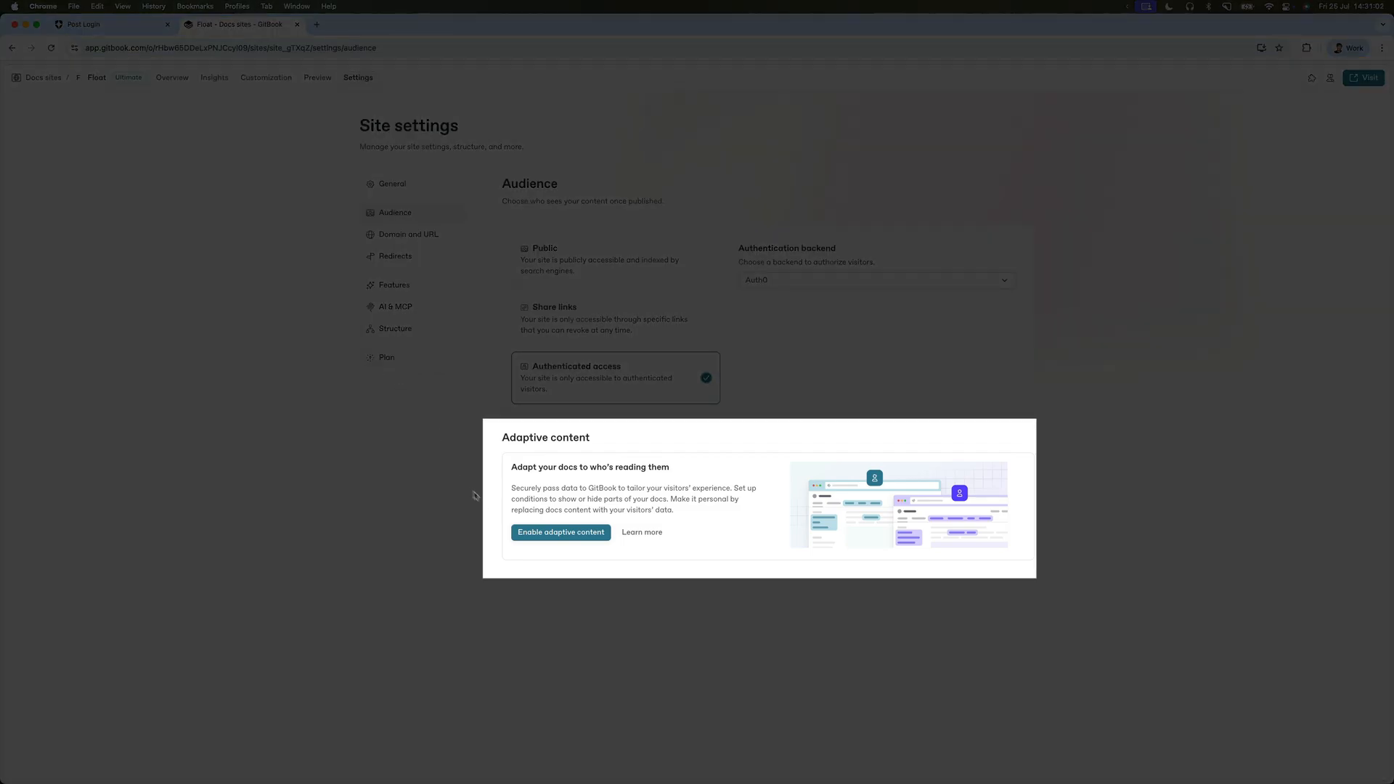
left_click(530, 537)
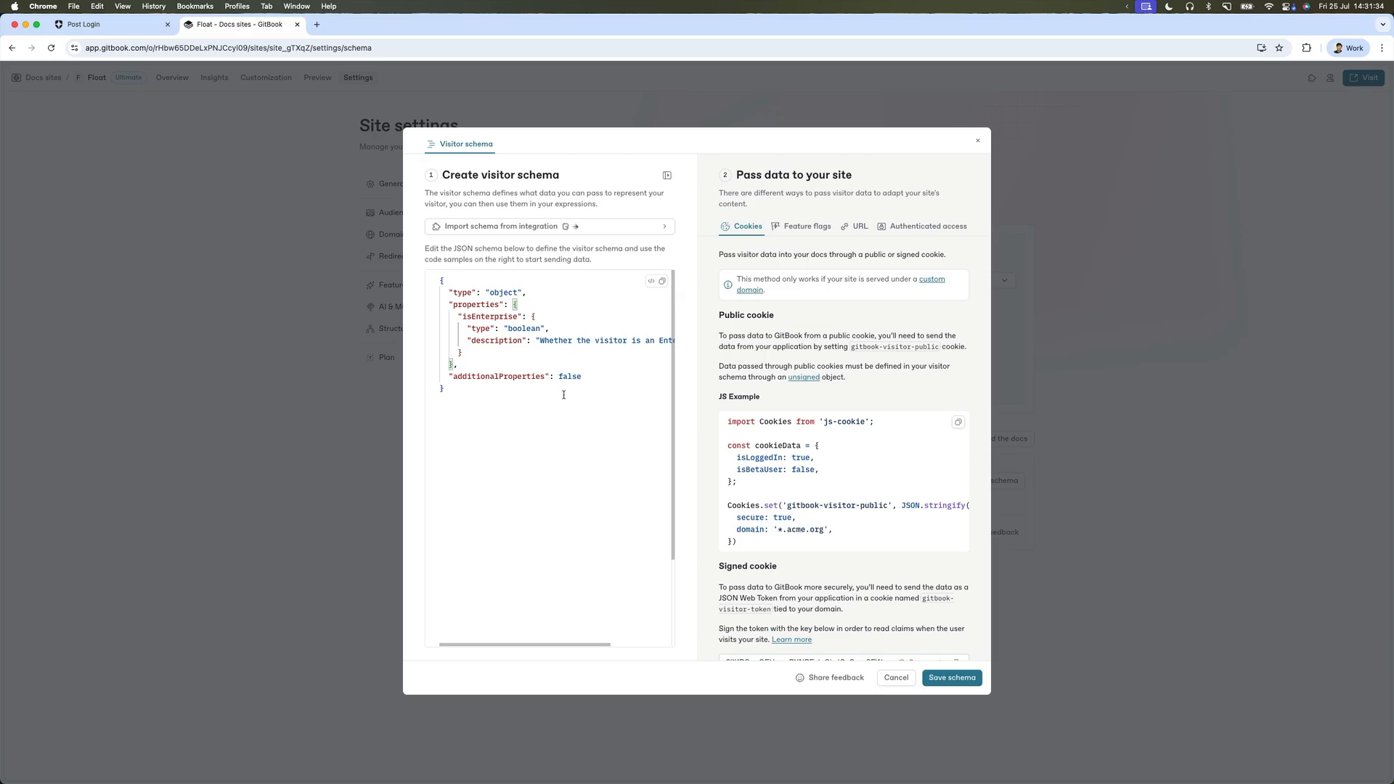
left_click(951, 677)
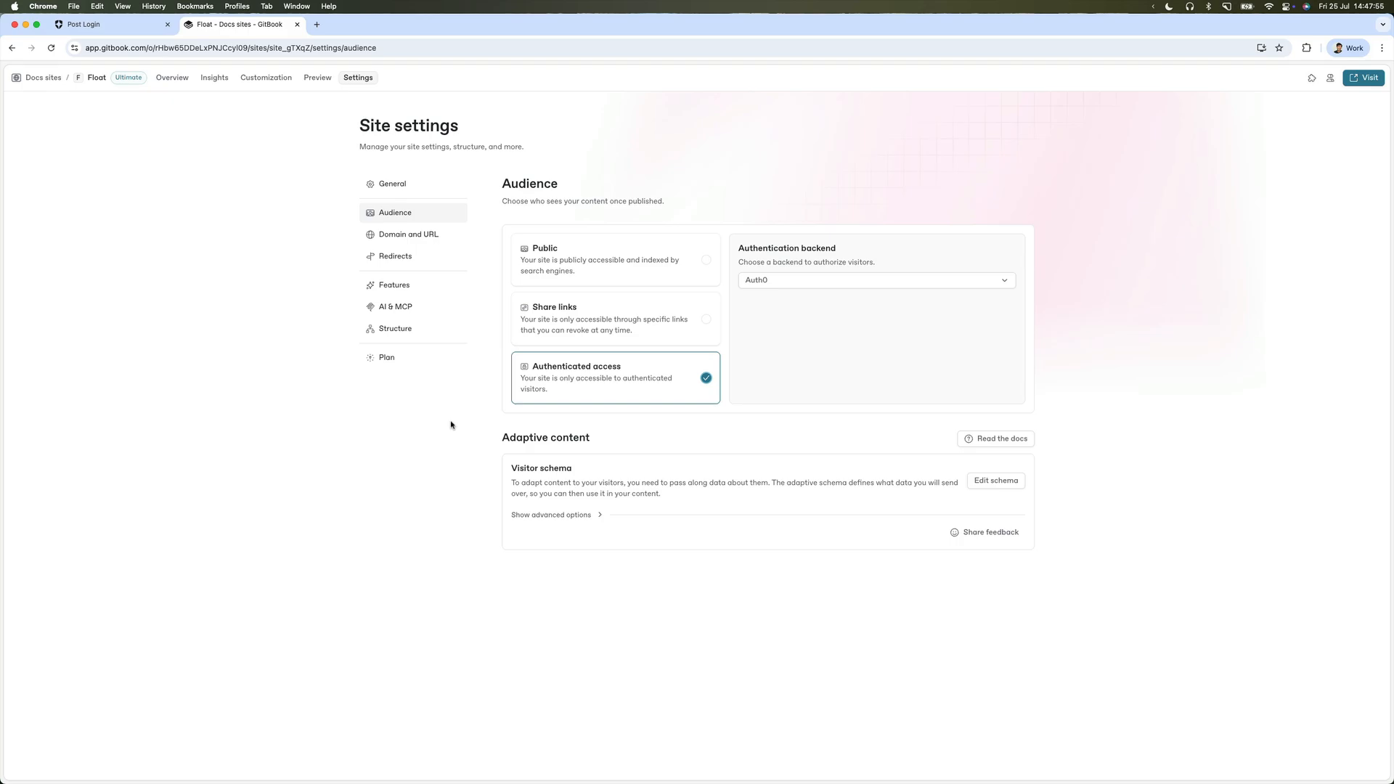
Restrict the Enterprise section's audience to visitor.claims.isEnterprise === true and save the condition.
left_click(428, 335)
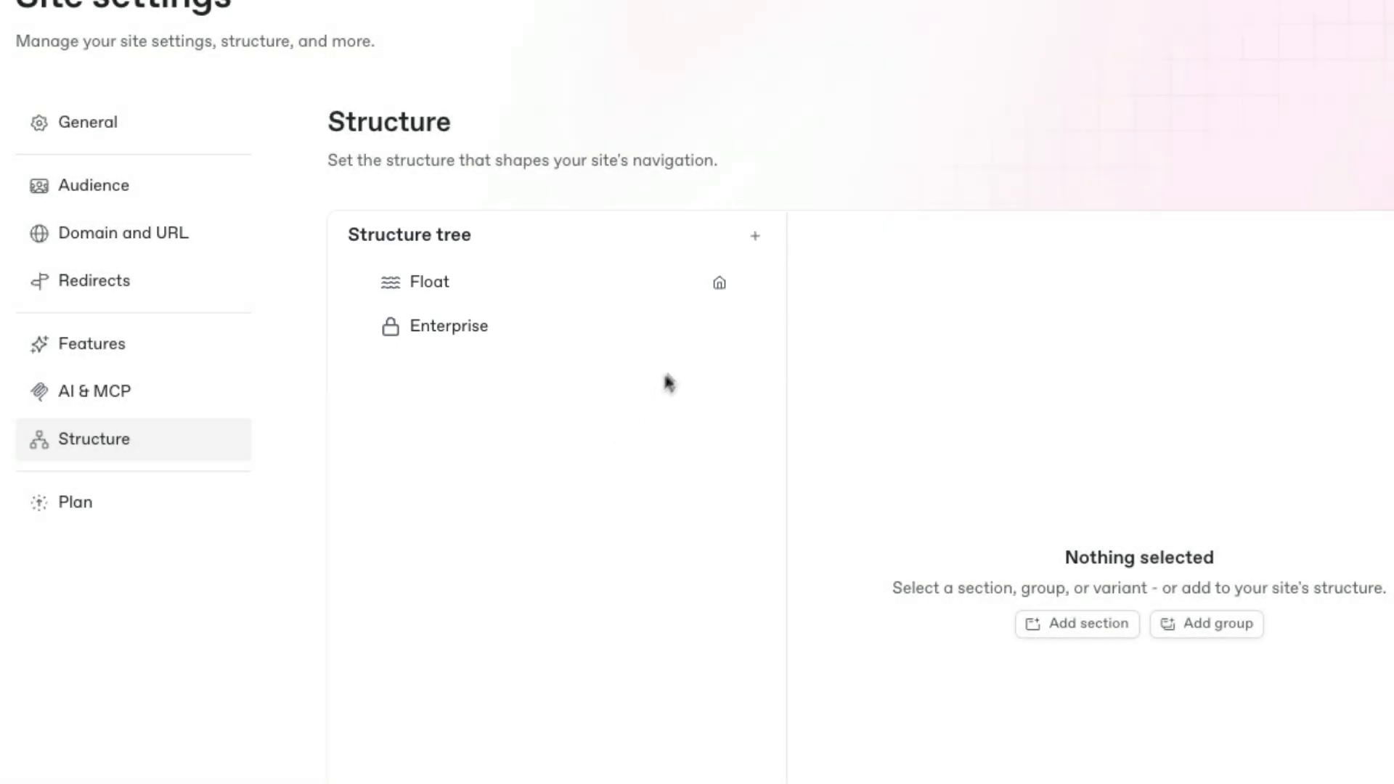
left_click(745, 328)
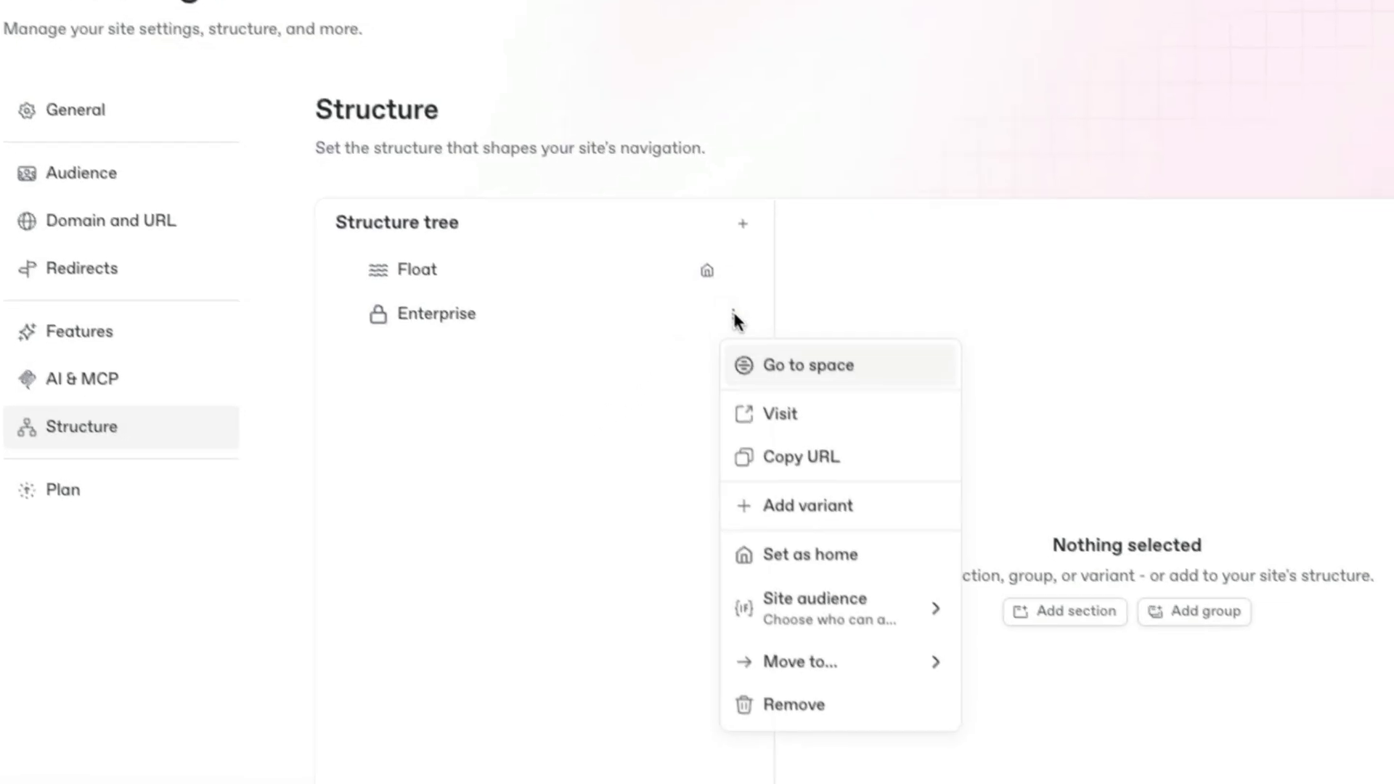
mouse_move(732, 495)
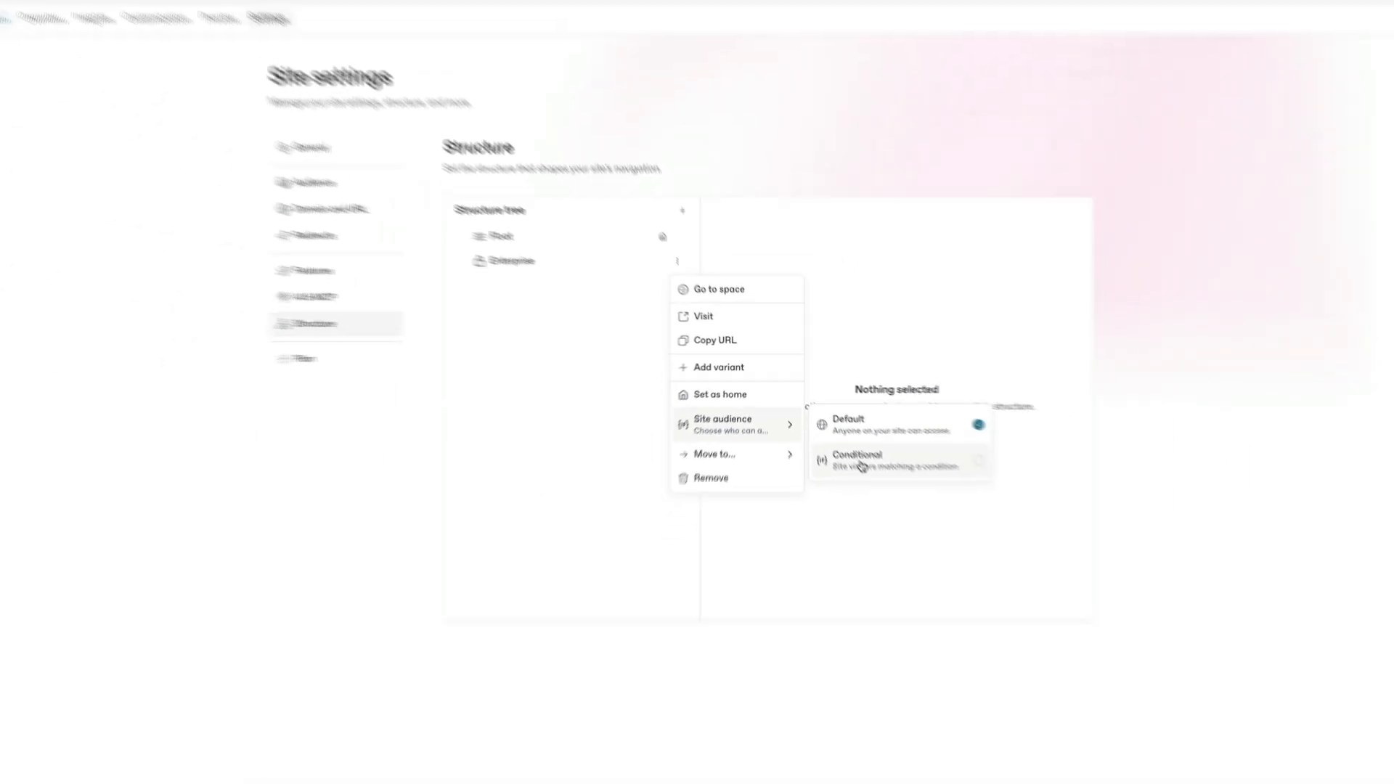
left_click(900, 548)
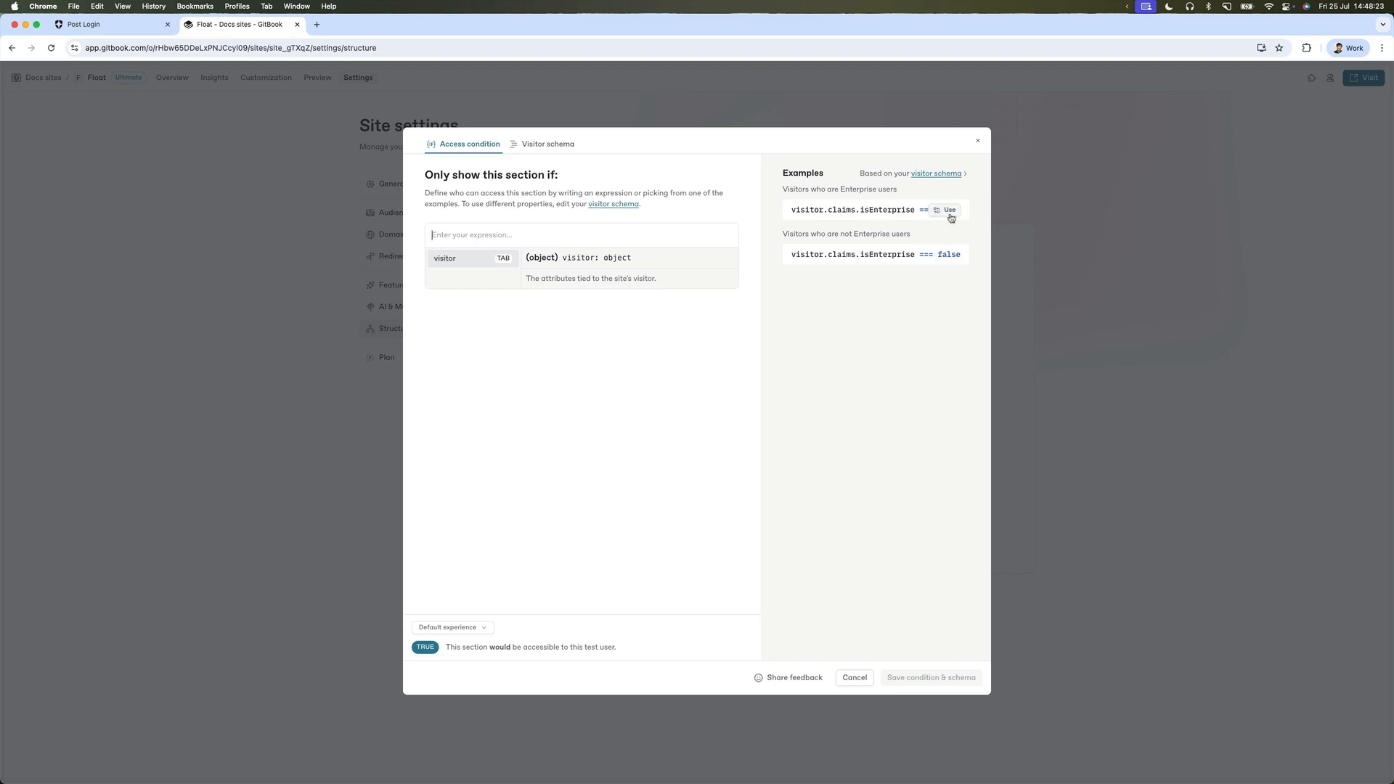
left_click(950, 216)
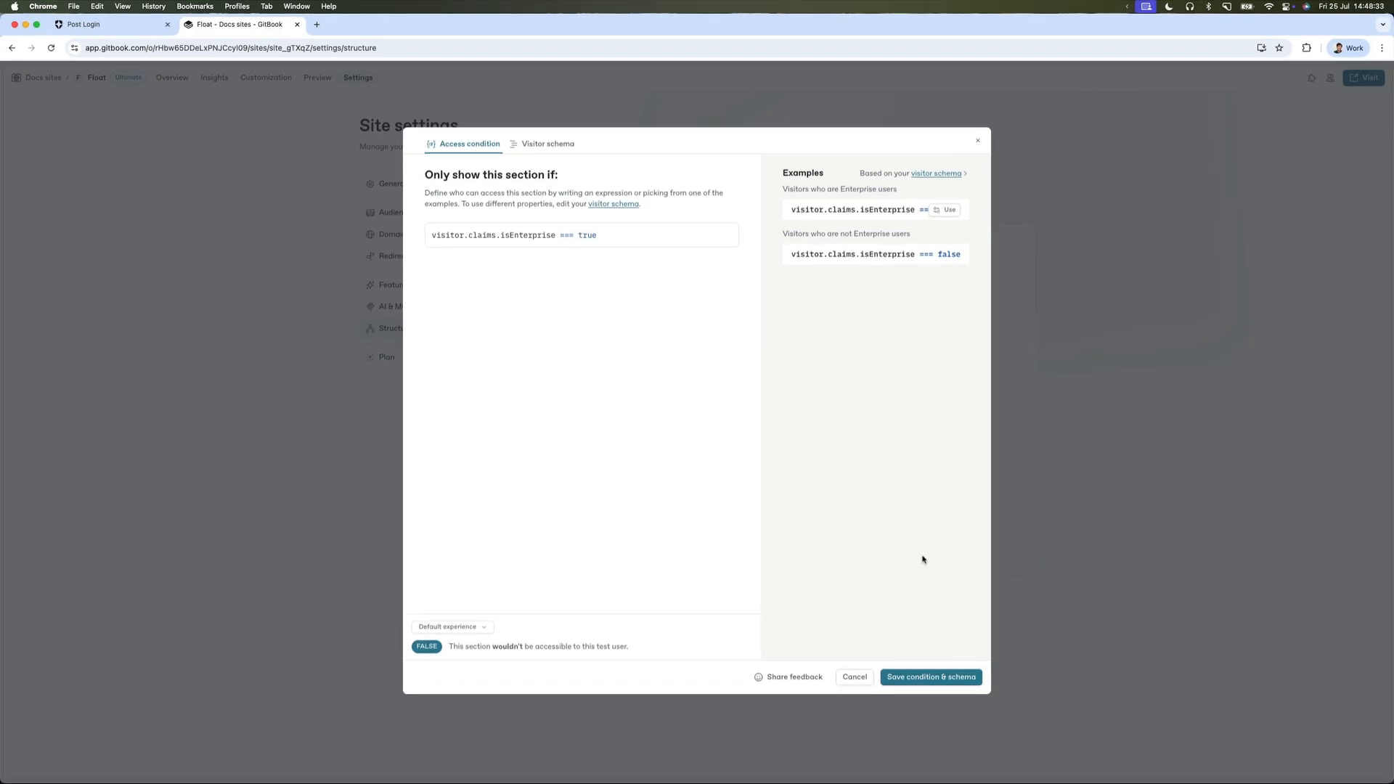
left_click(930, 683)
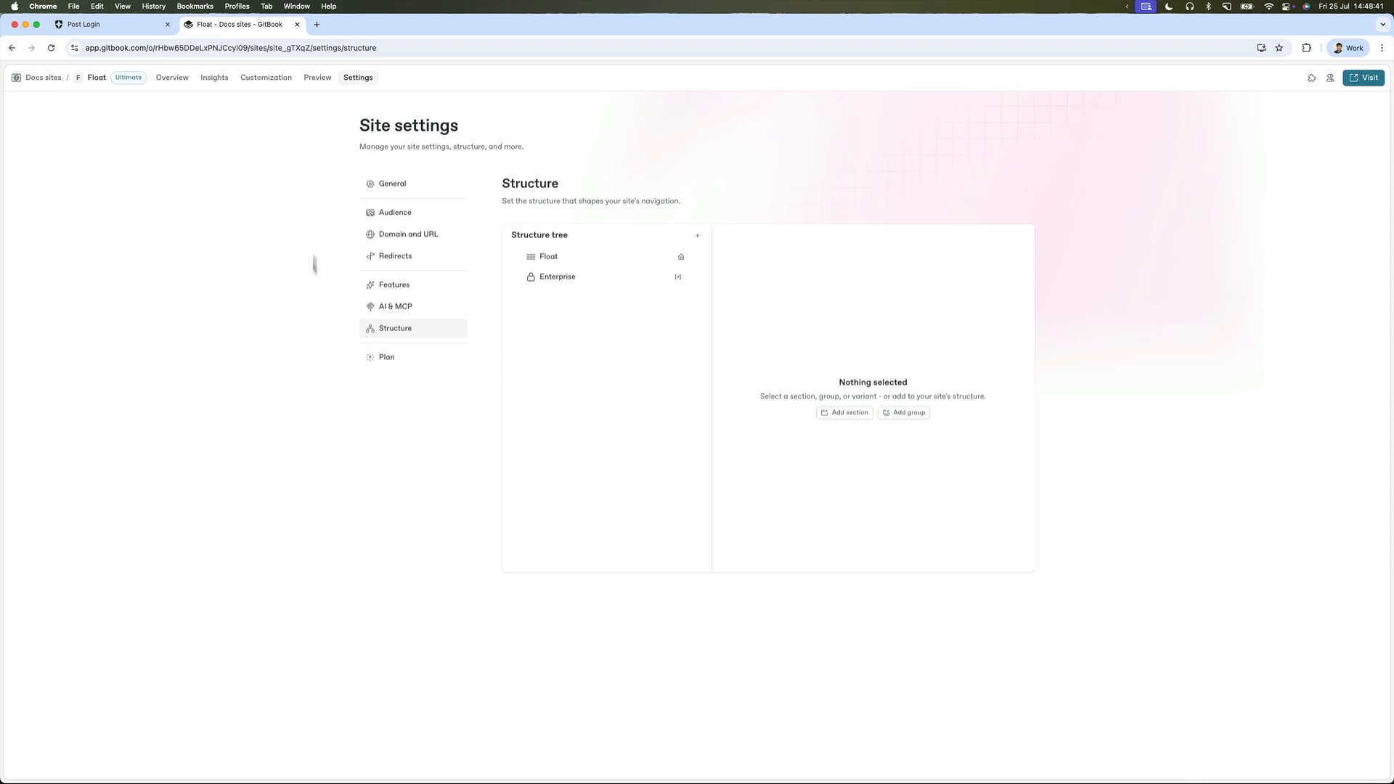
Start a new test segment in the site preview and name it 'Enterprise Users'.
left_click(320, 78)
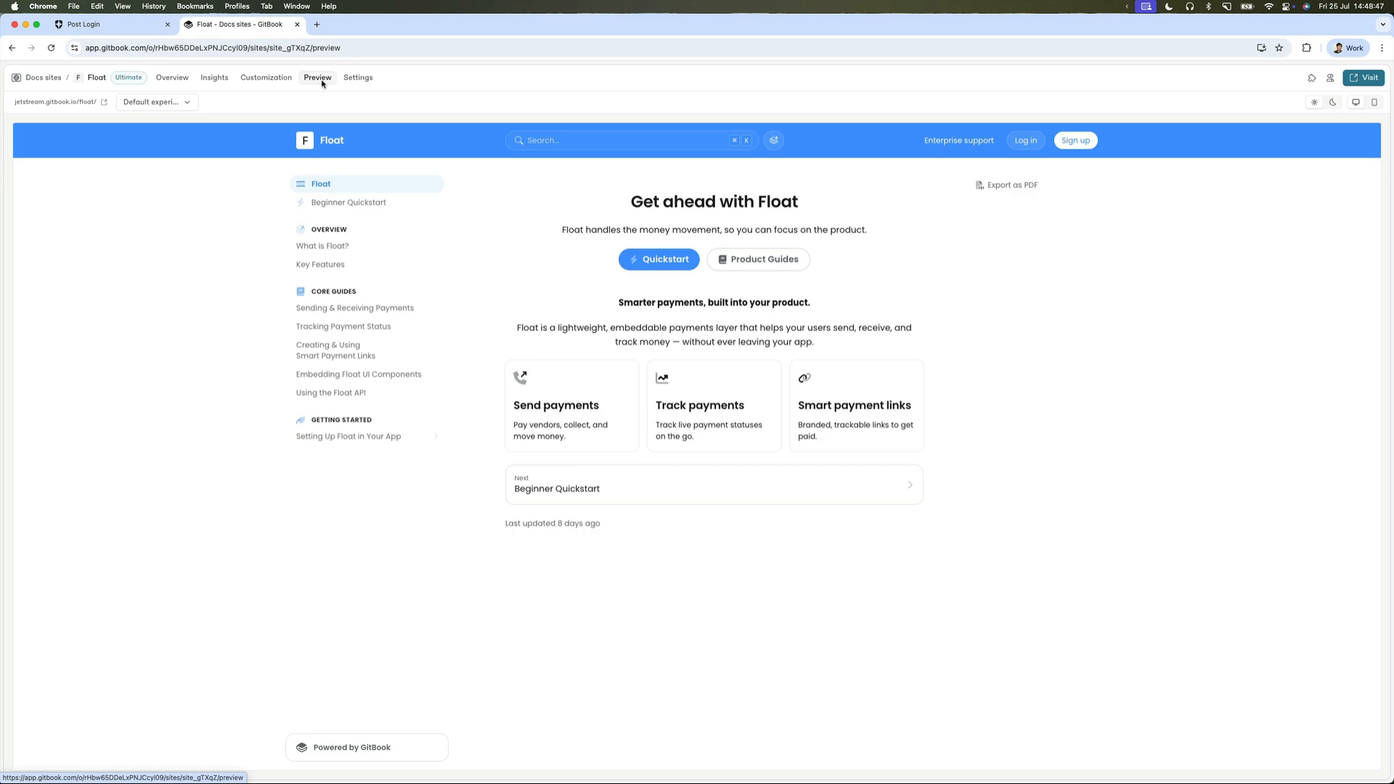
left_click(177, 104)
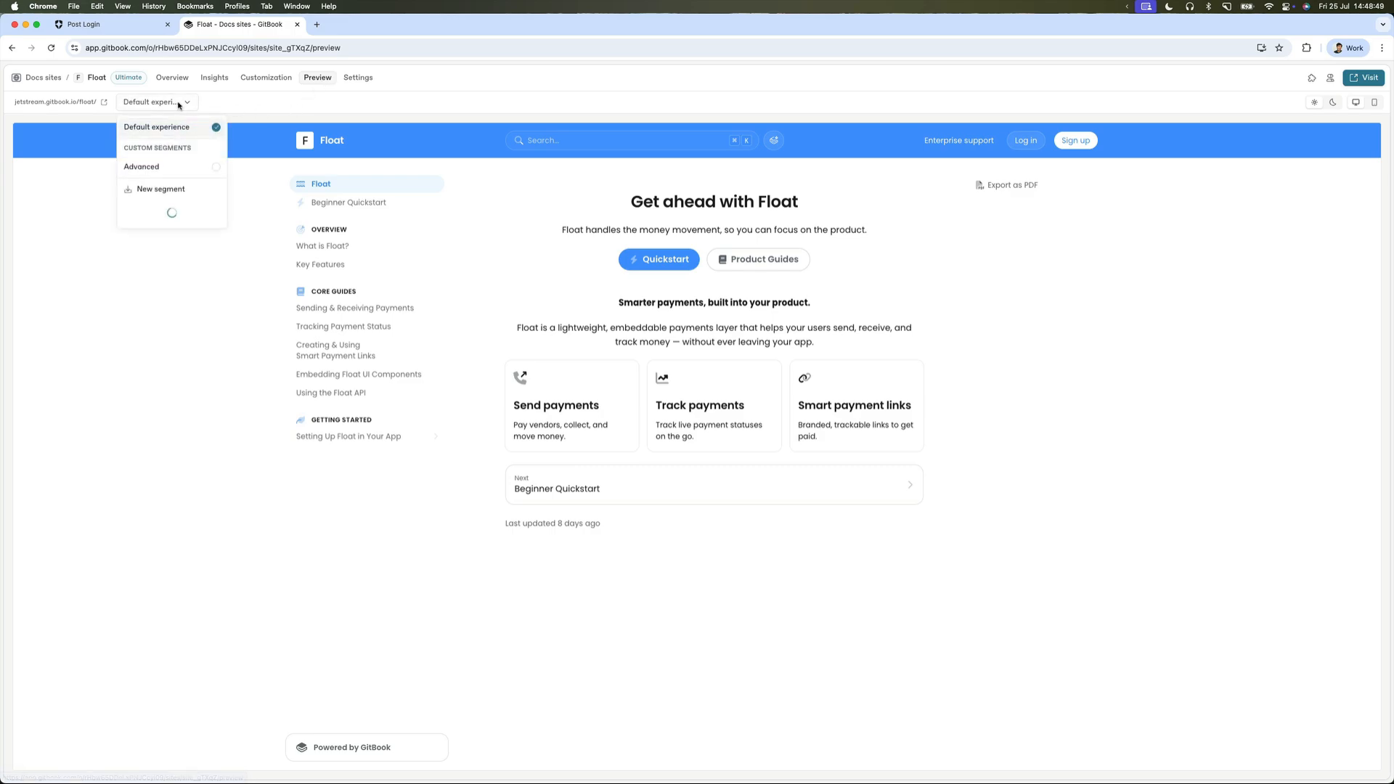
scroll(187, 174, "down", 2)
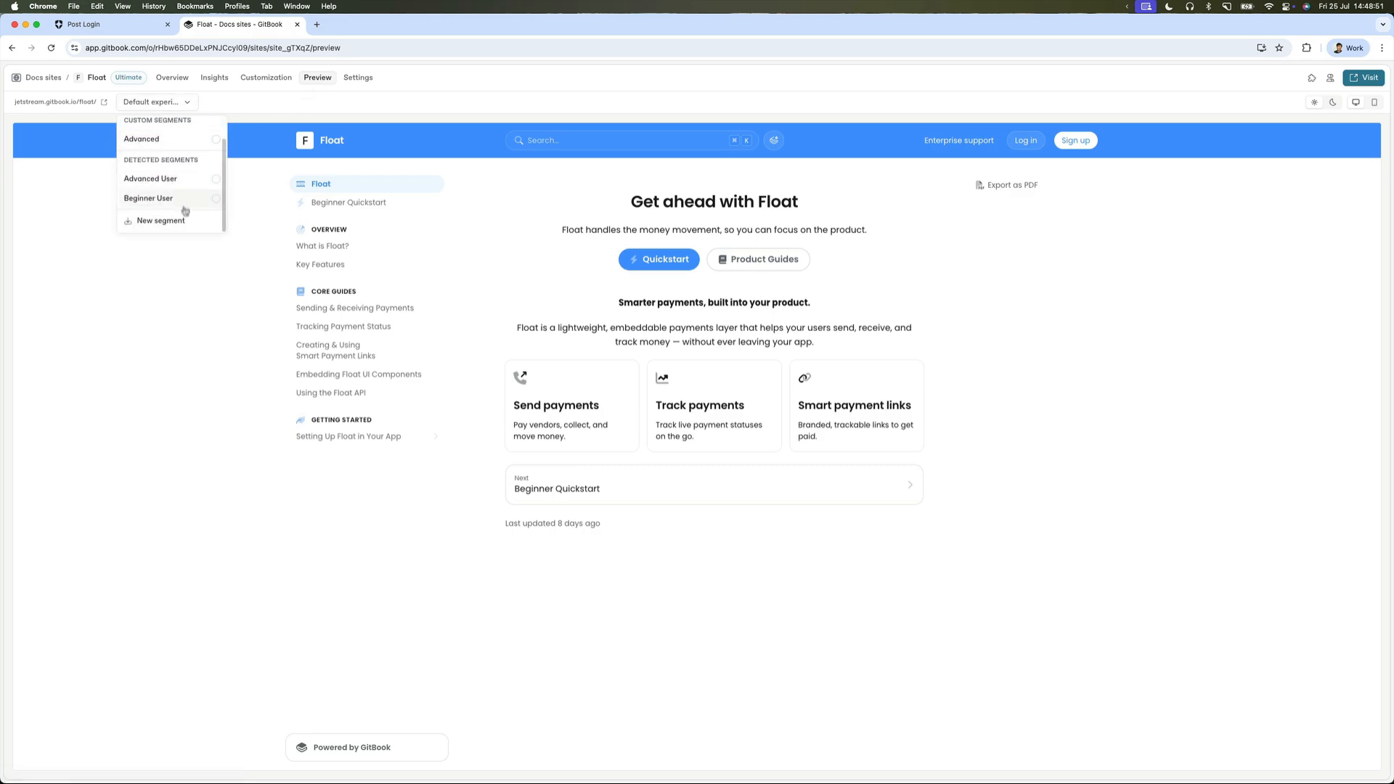
left_click(161, 220)
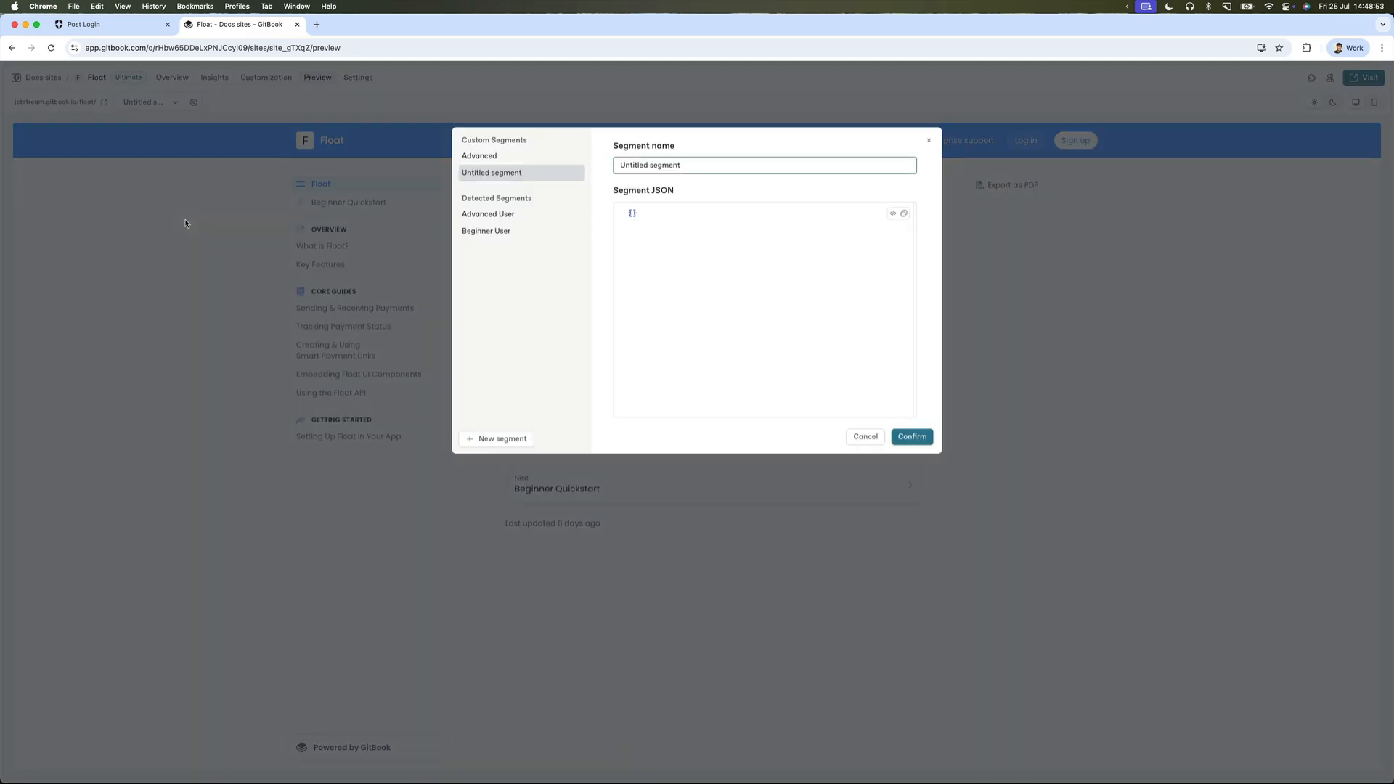
left_click(659, 222)
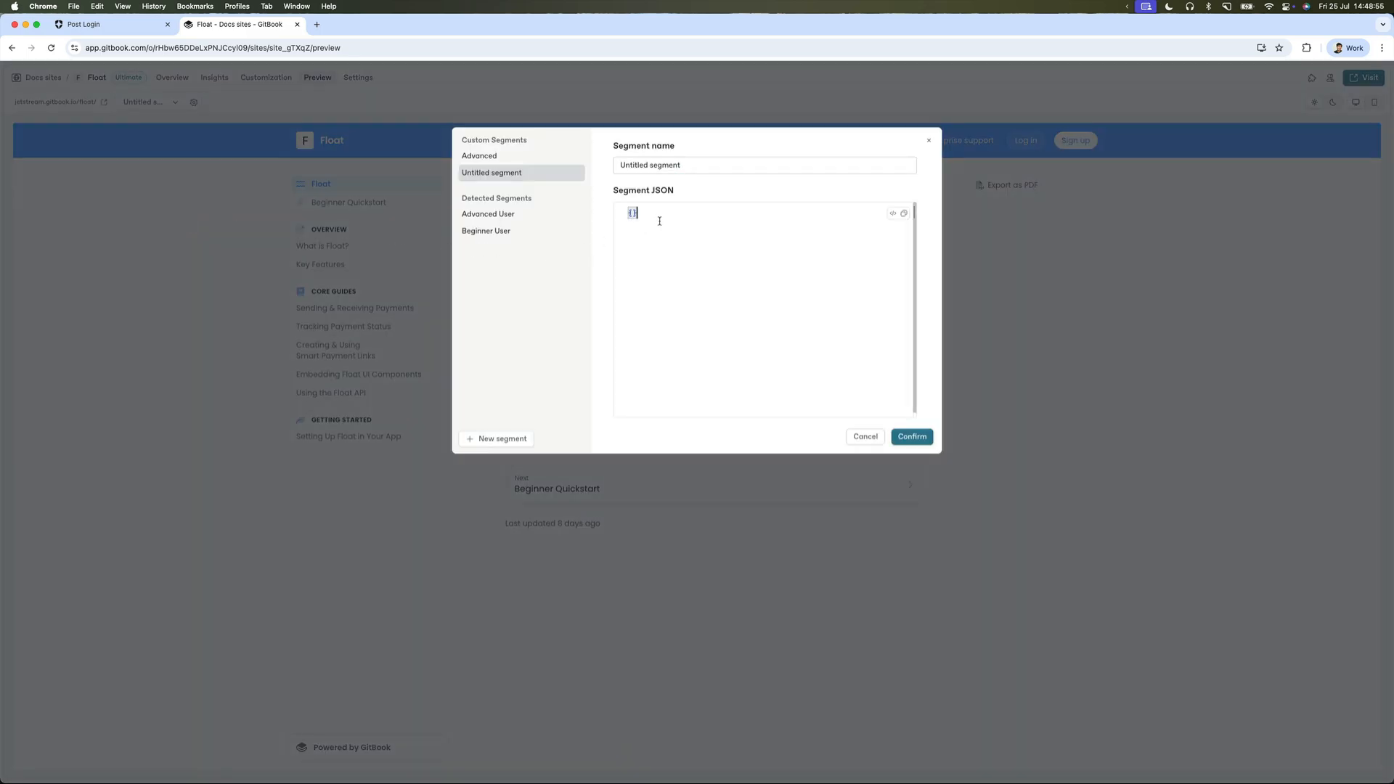
triple_click(673, 164)
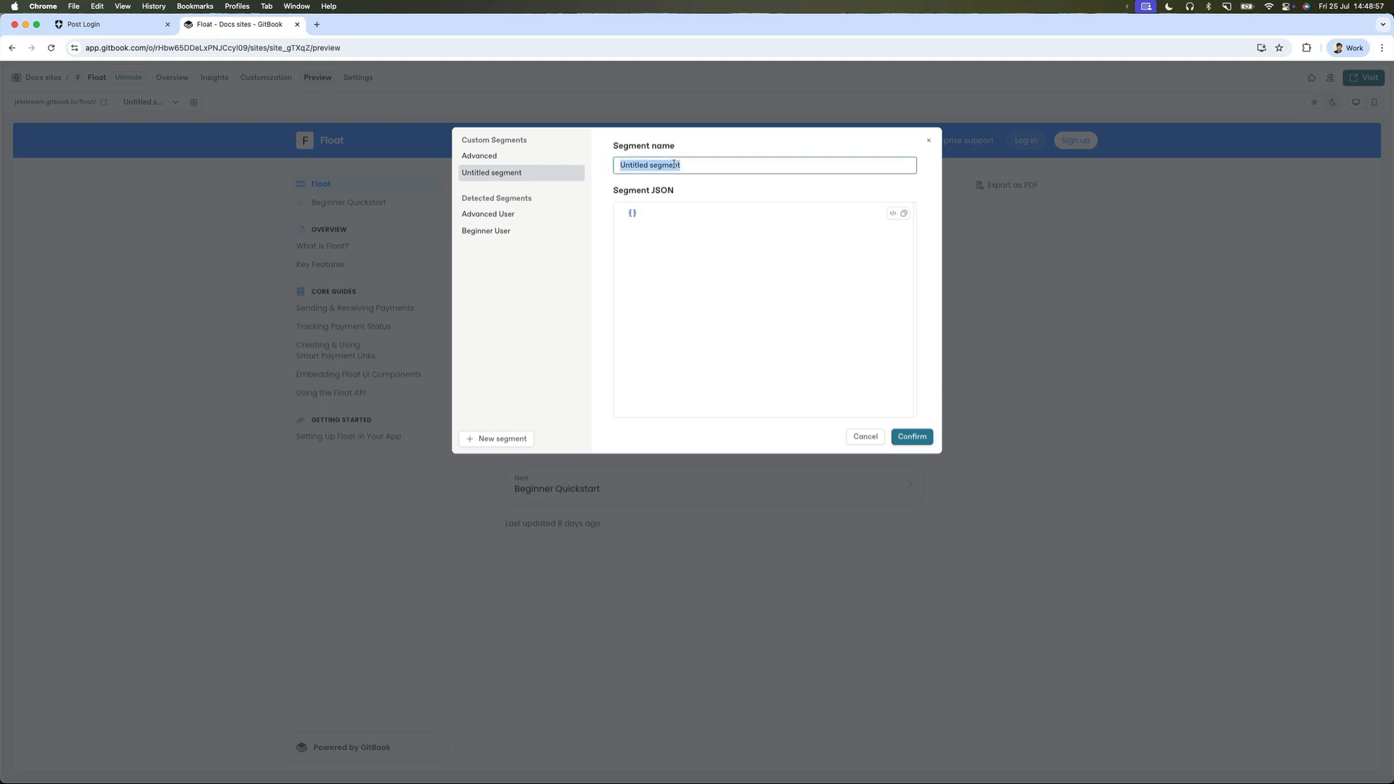
type("Enter")
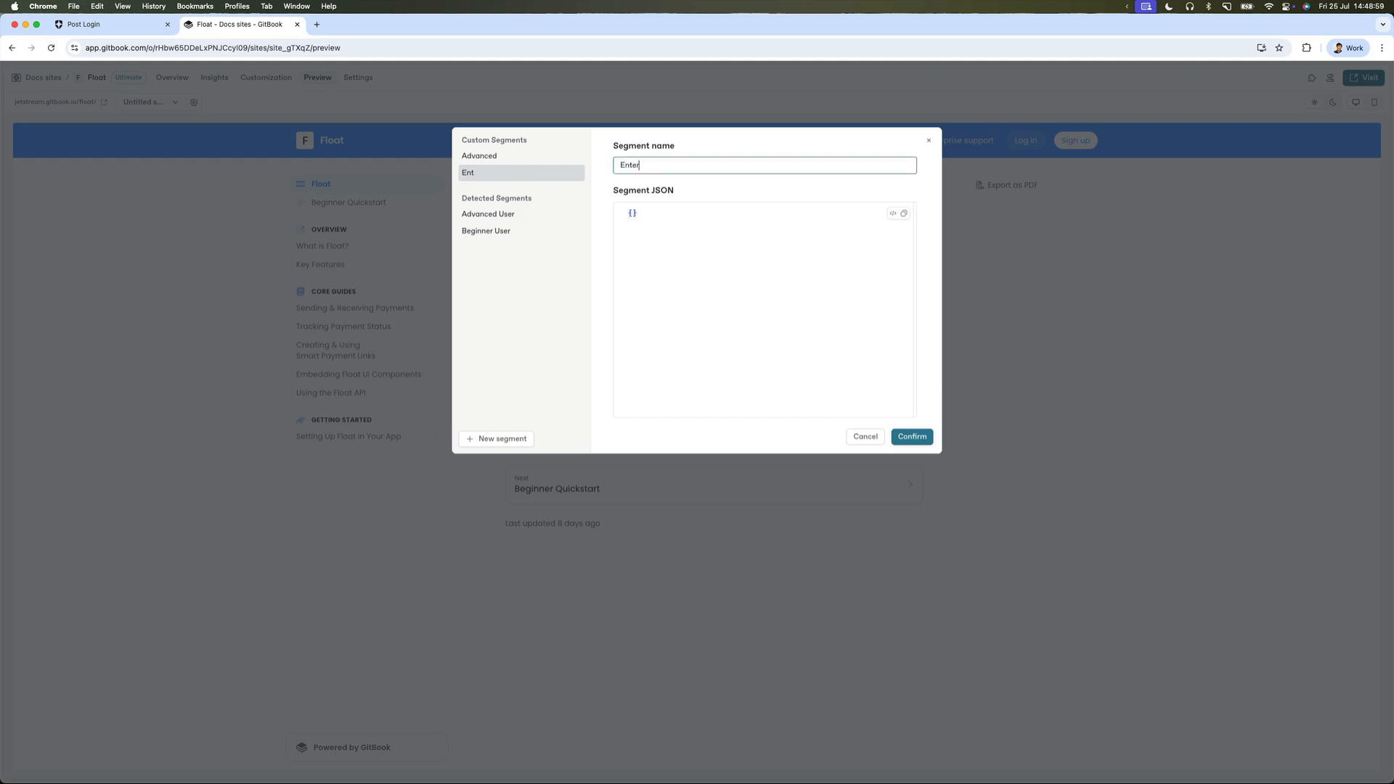
type("prise Users")
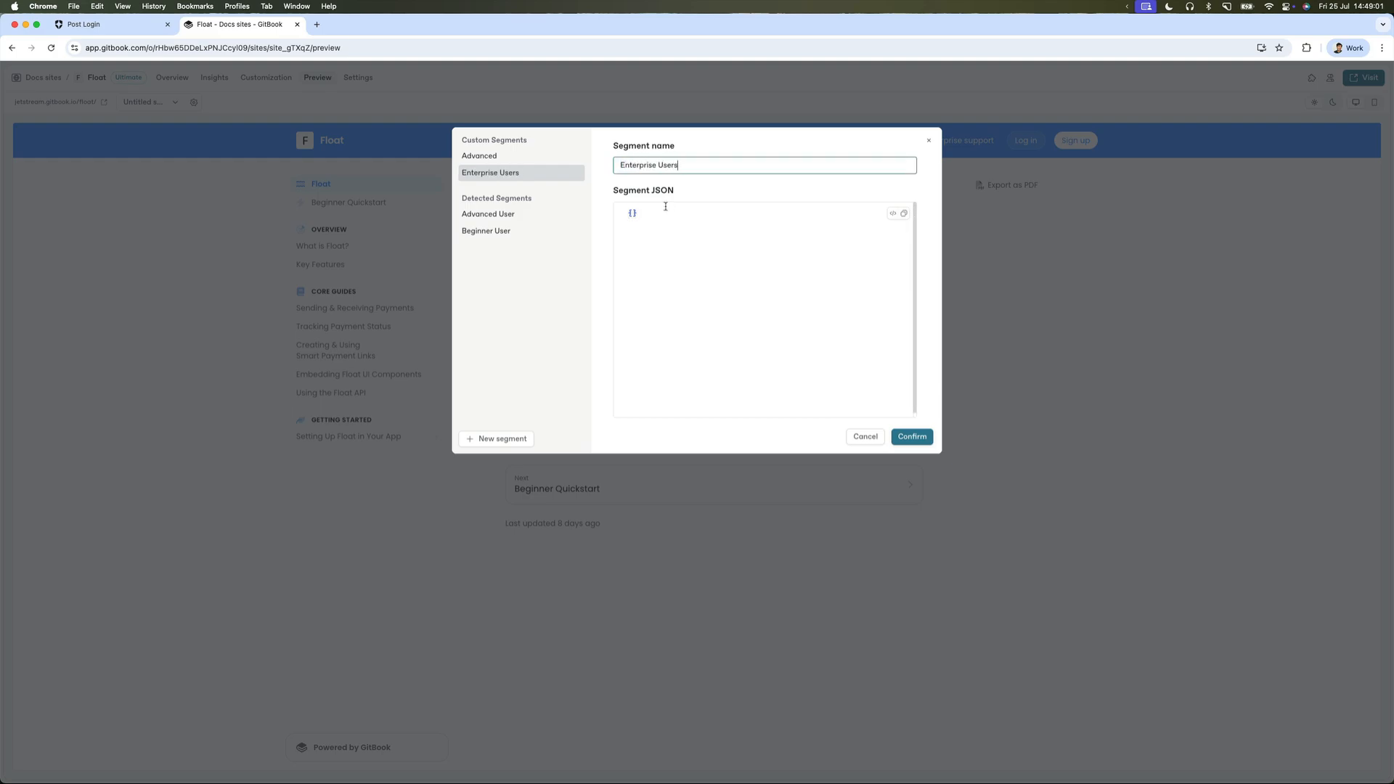
Set the segment JSON to {"isEnterprise": true} and save the Enterprise Users segment.
left_click(632, 213)
key("Return")
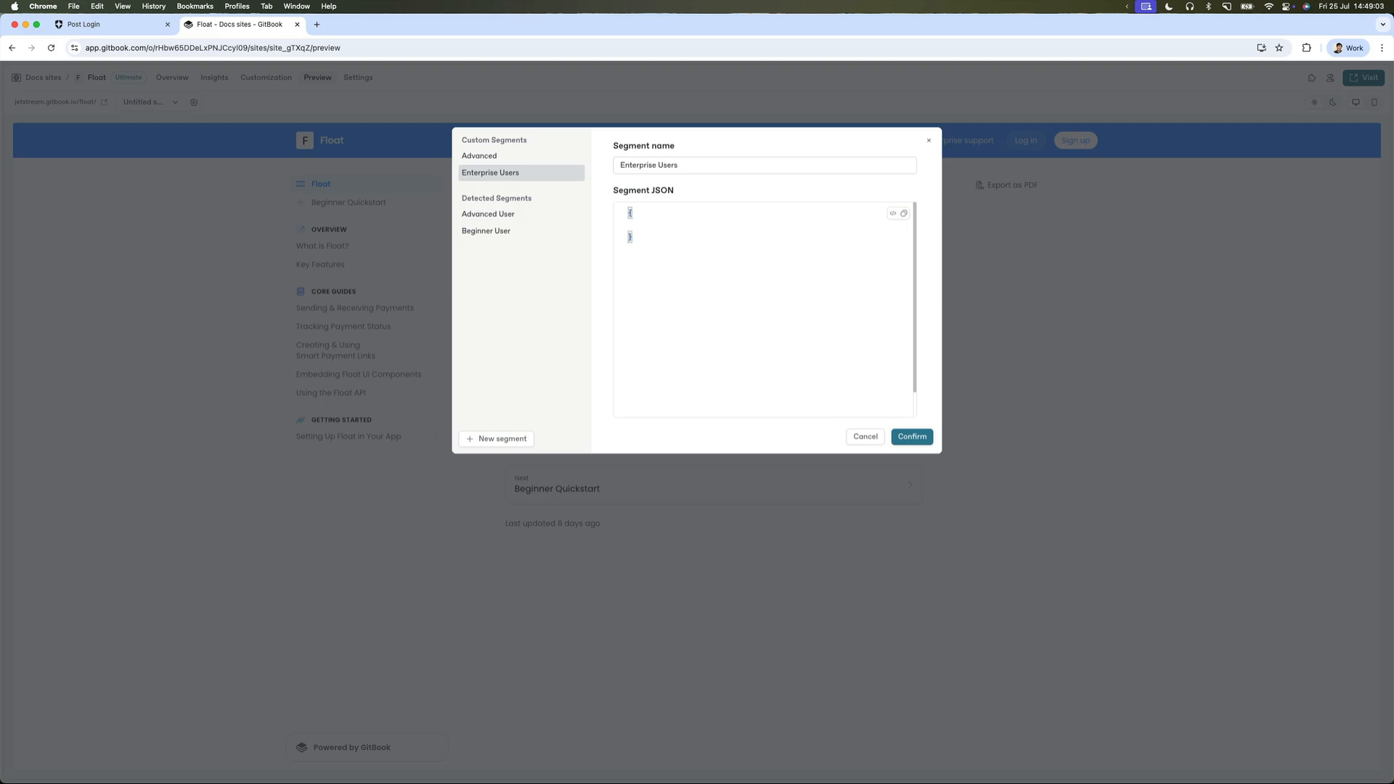
type("\"isEnterprise\":")
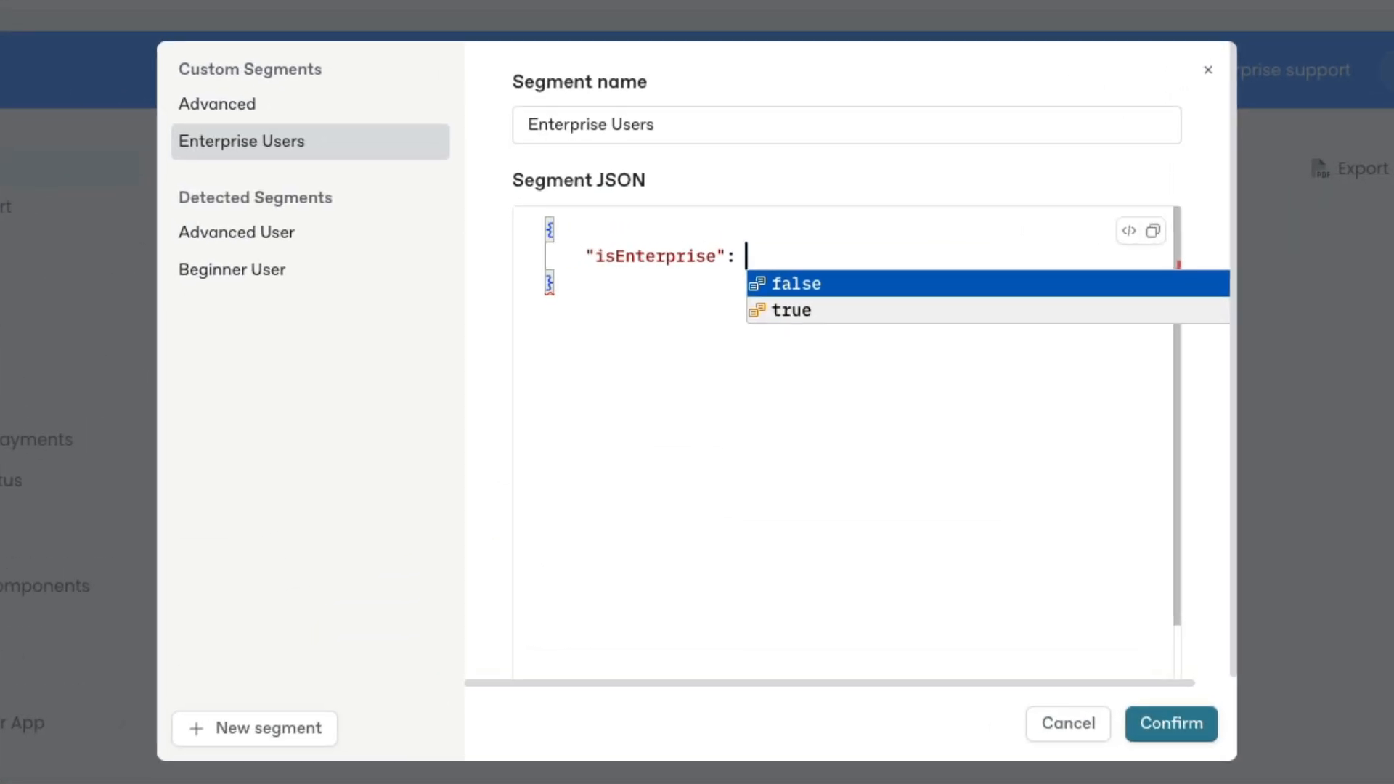
key("Down")
key("Return")
left_click(635, 300)
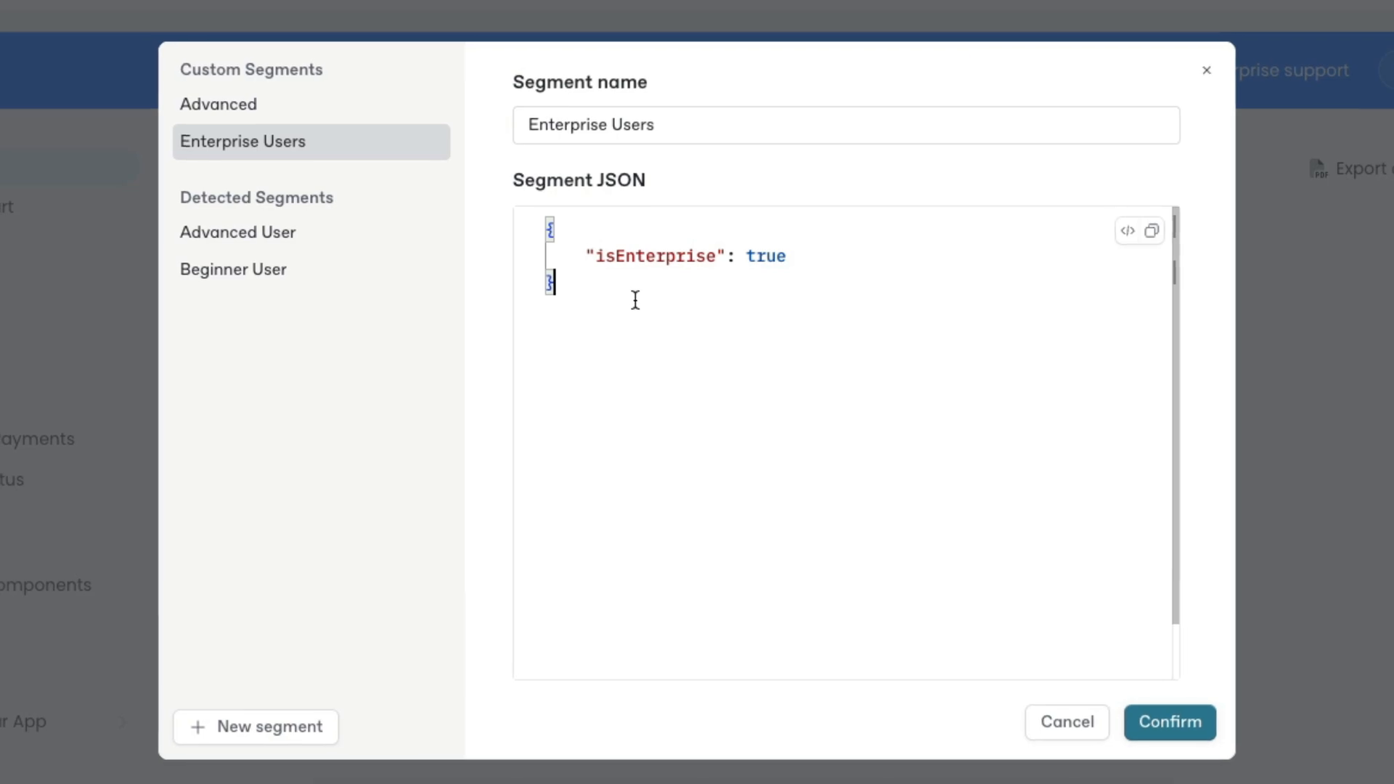
left_click(1170, 722)
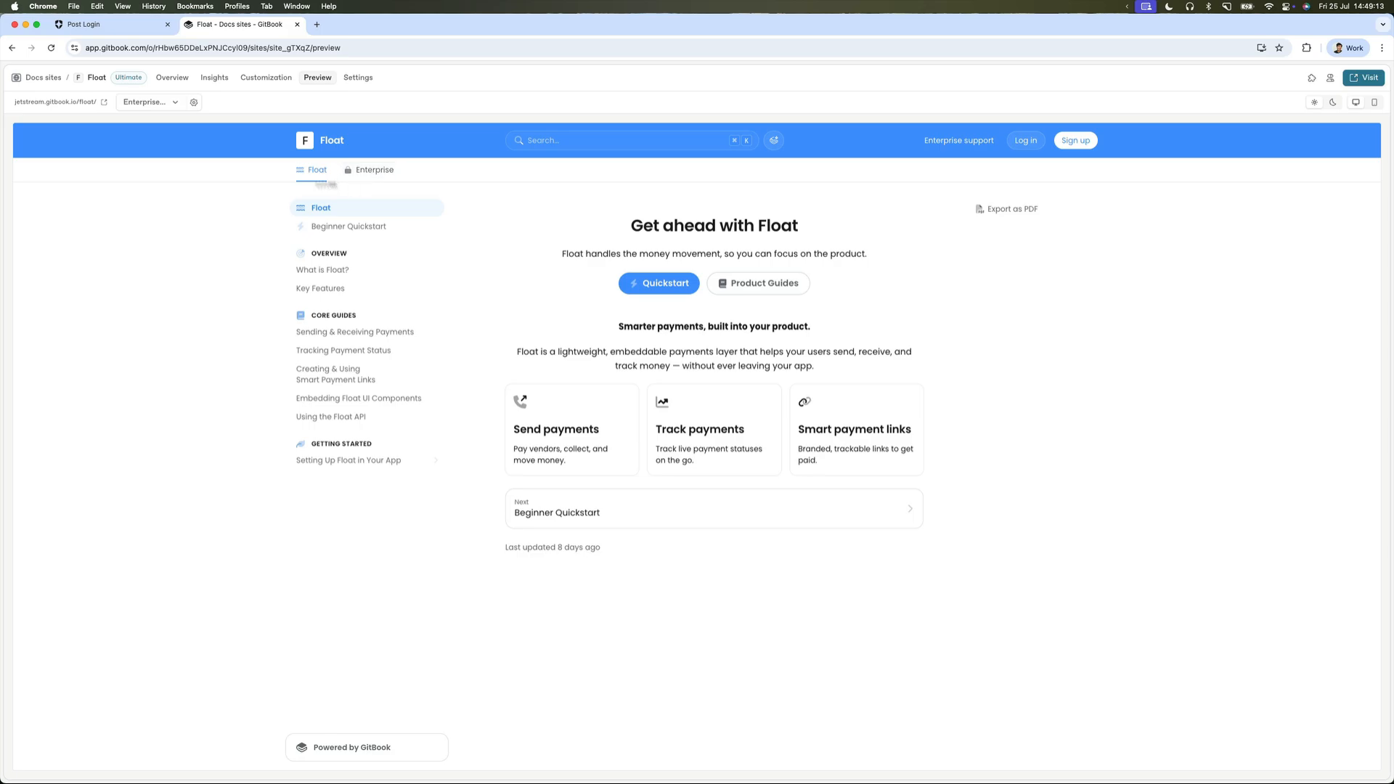
left_click(154, 105)
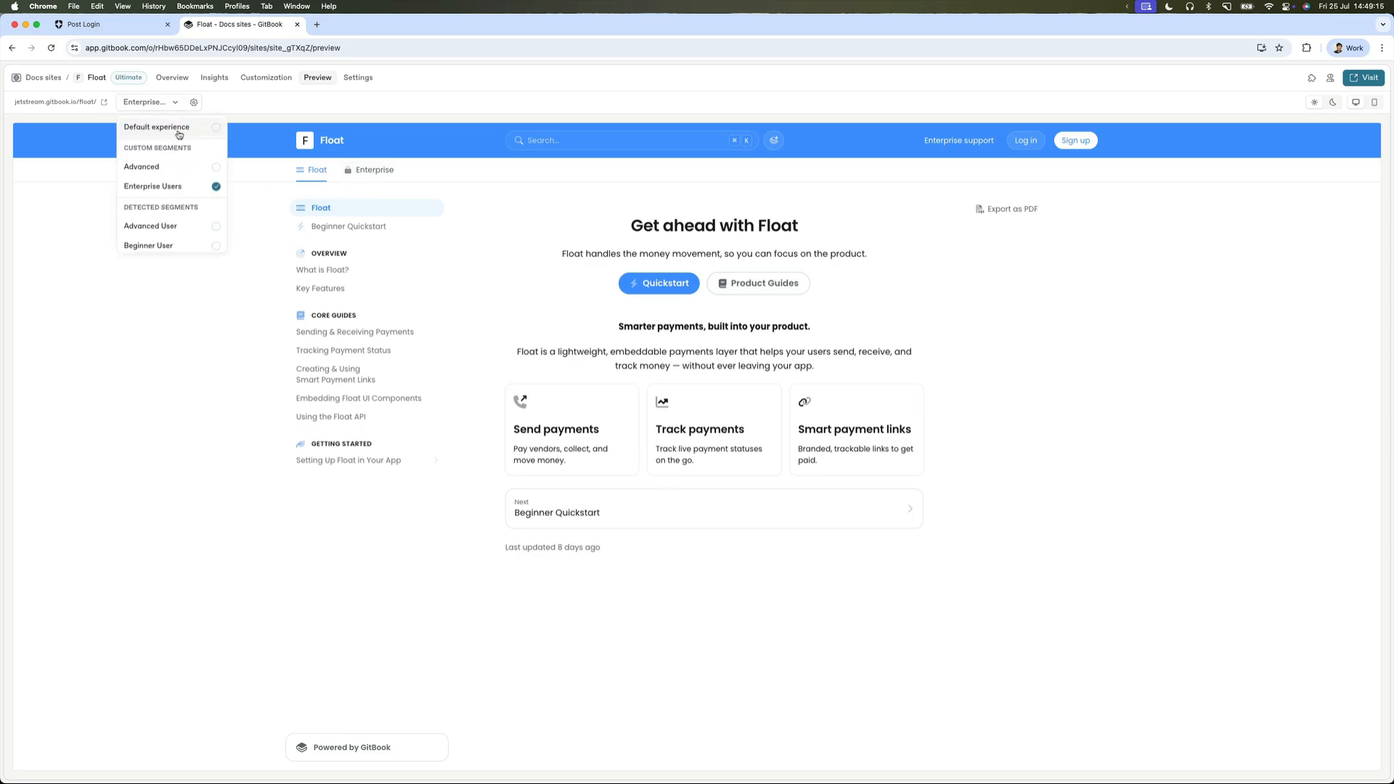
left_click(178, 132)
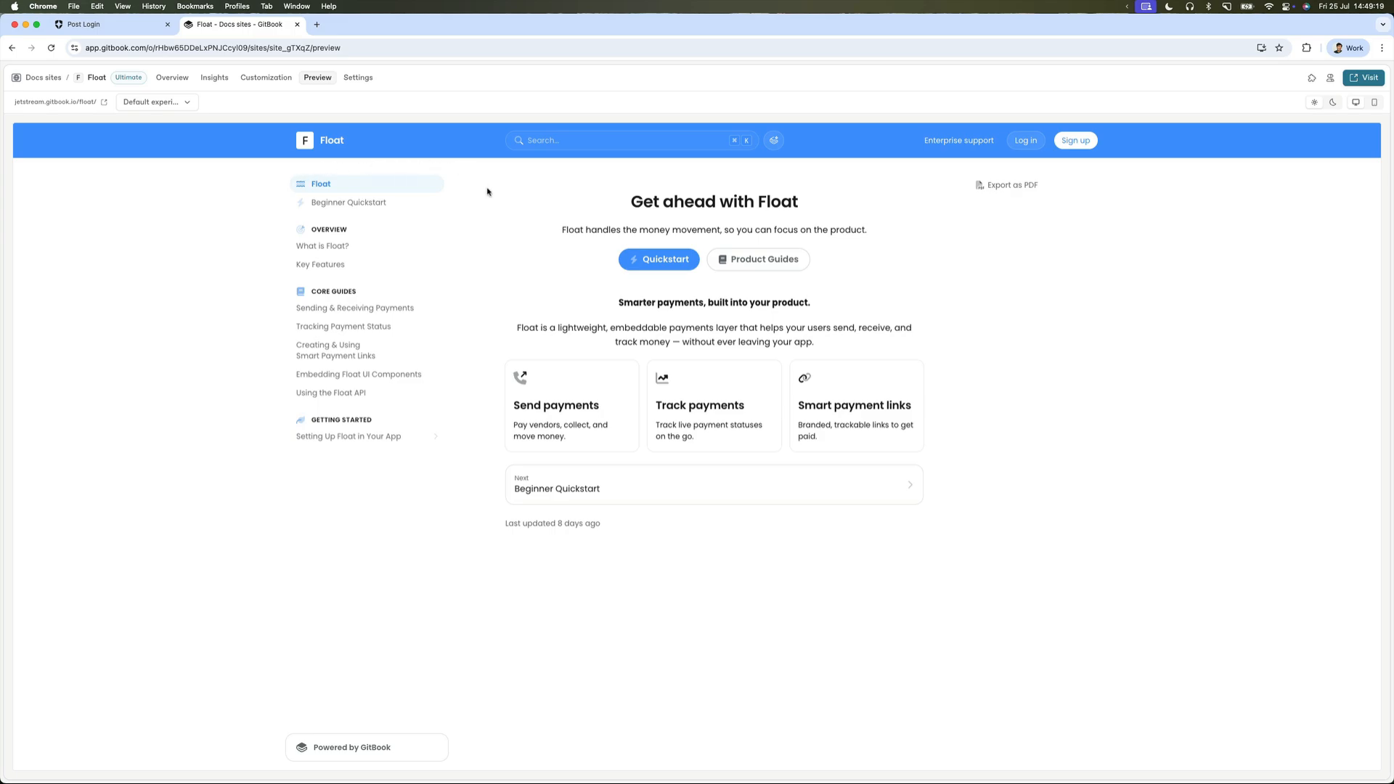
left_click(190, 105)
left_click(205, 189)
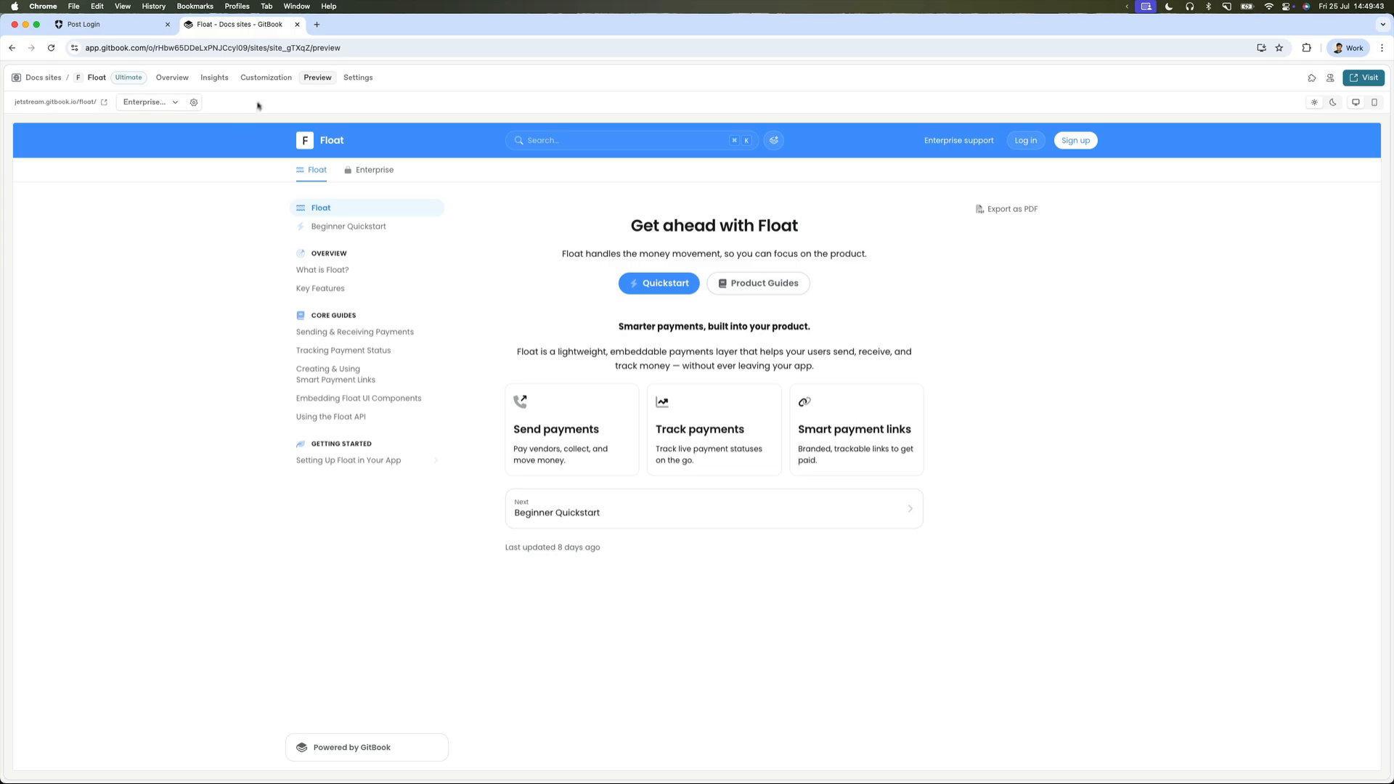
Make the Enterprise support header link conditional on visitor.claims.isEnterprise === true and save.
left_click(266, 78)
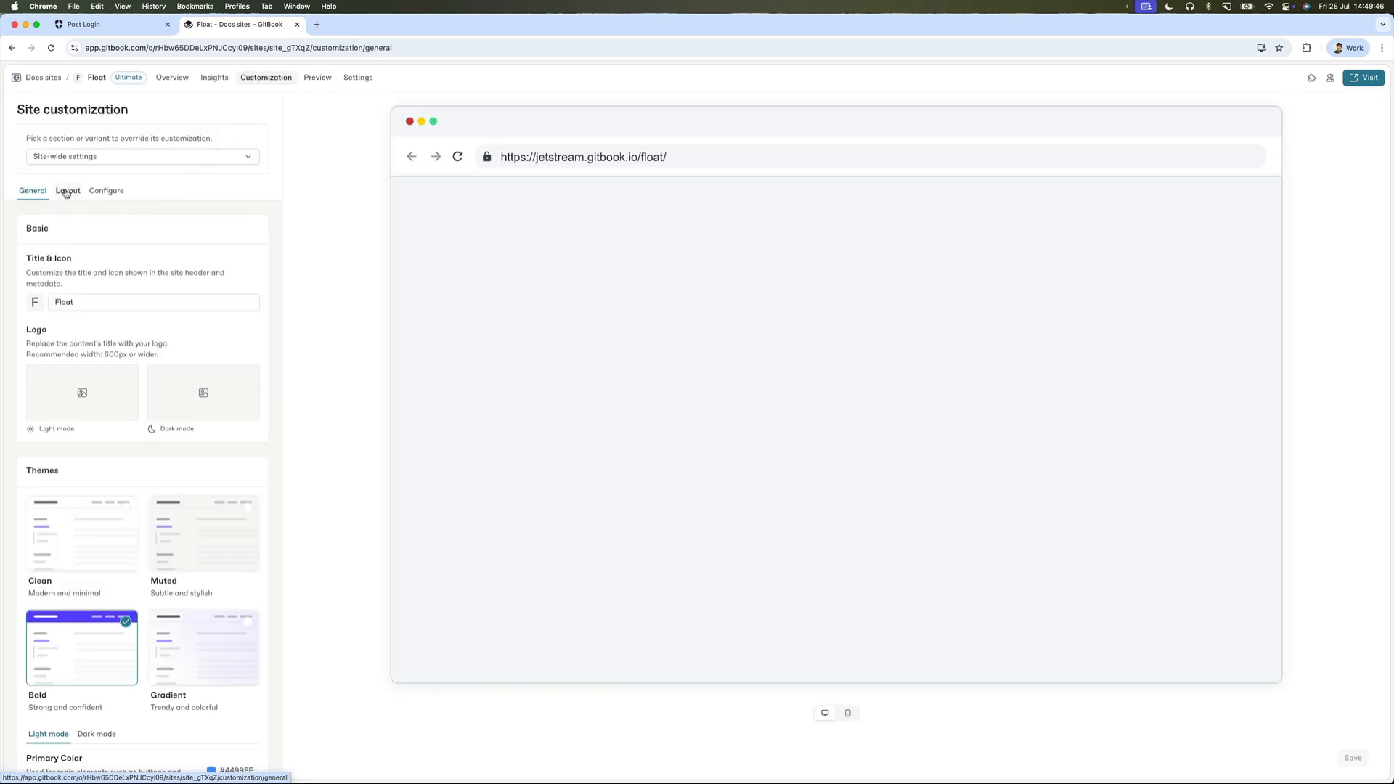
left_click(67, 192)
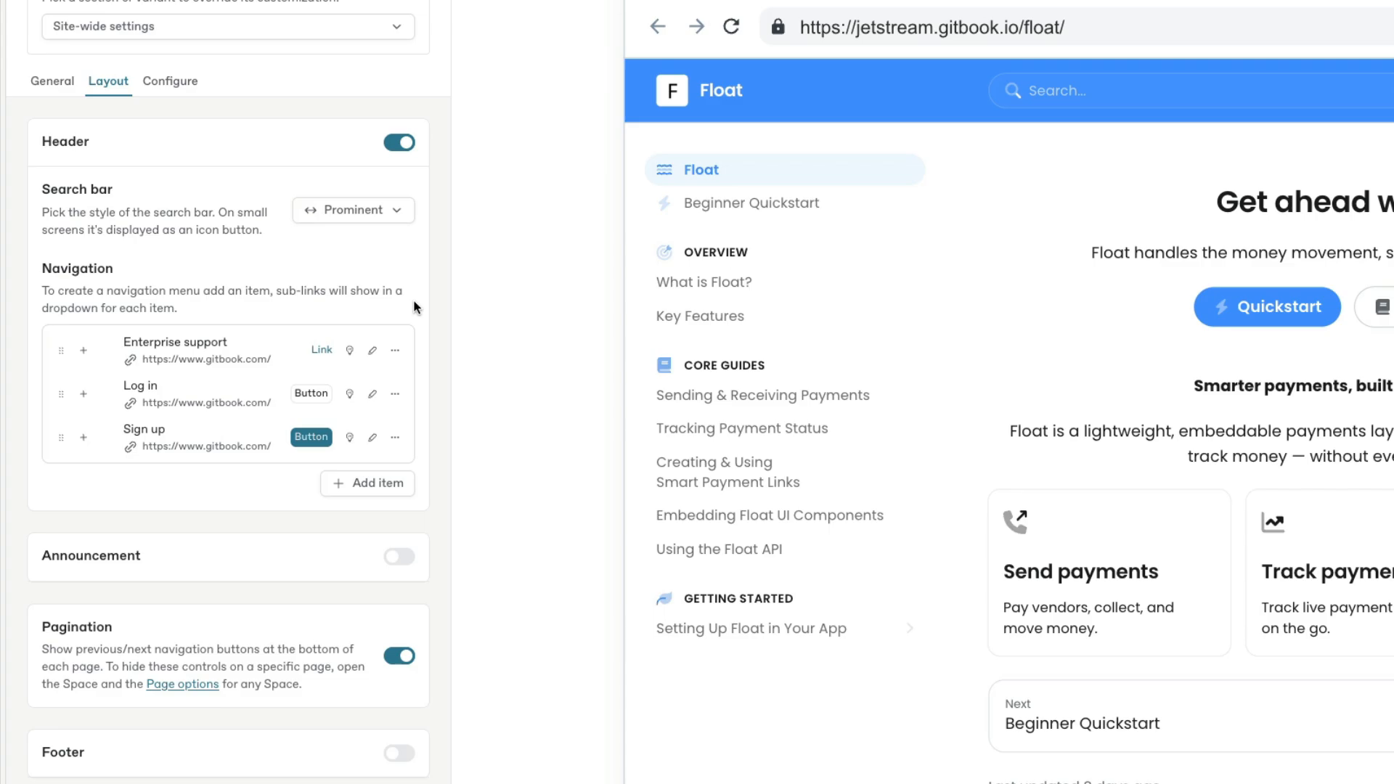
left_click(394, 351)
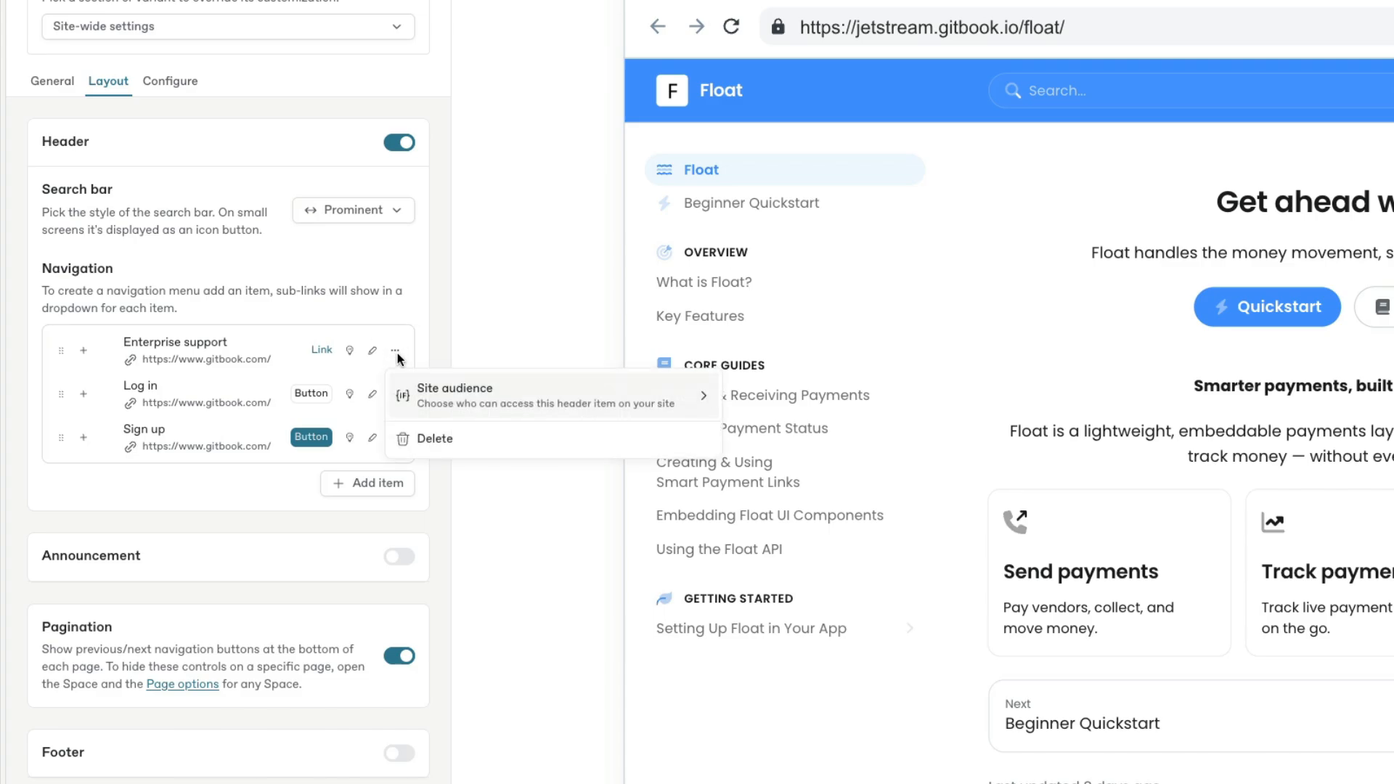
mouse_move(475, 397)
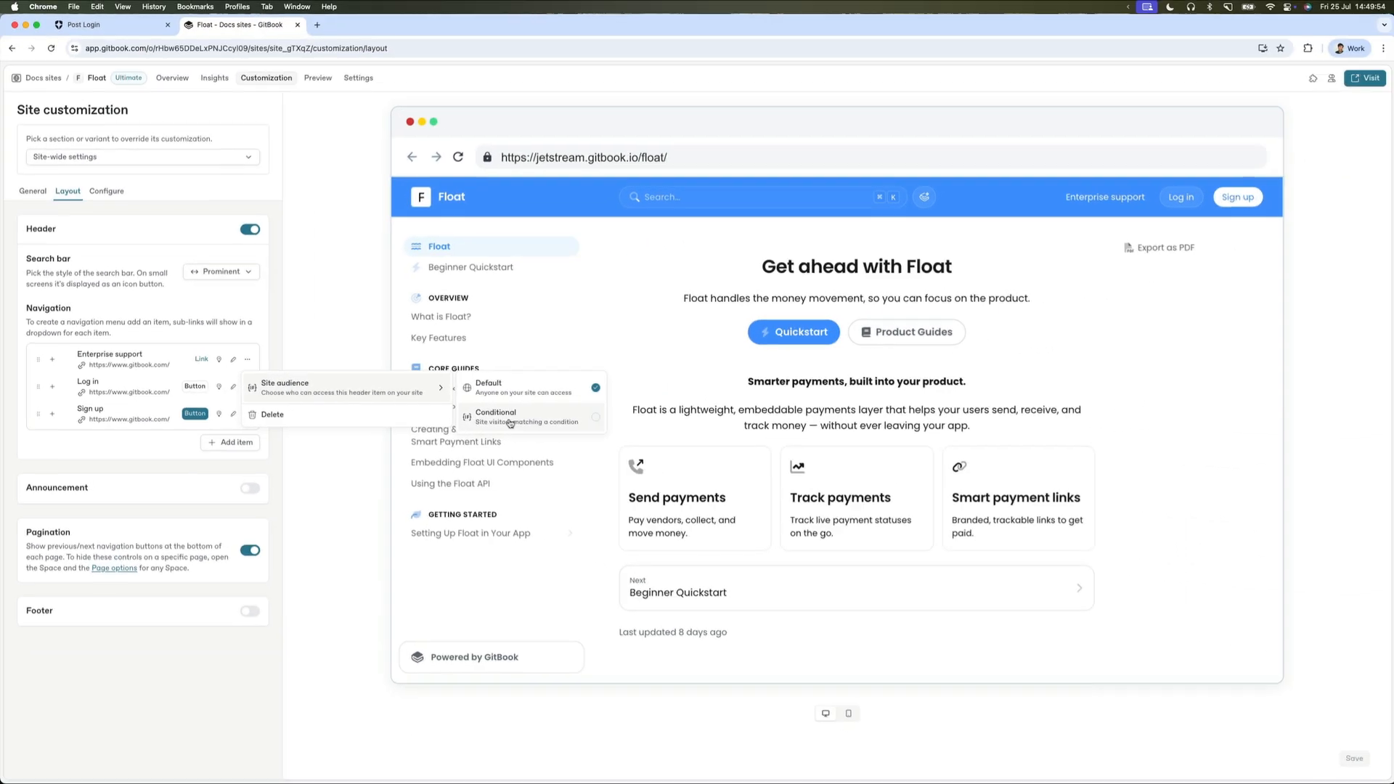
left_click(545, 418)
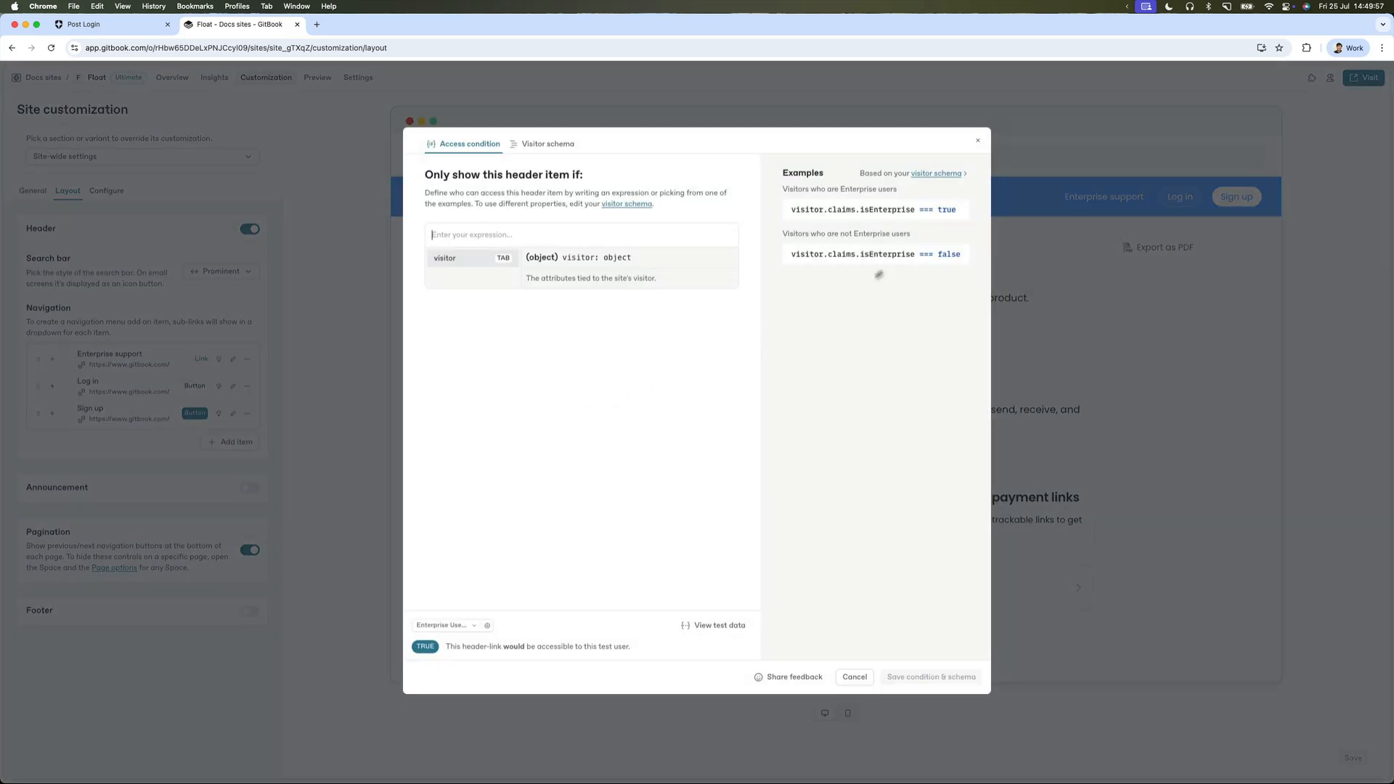
left_click(943, 215)
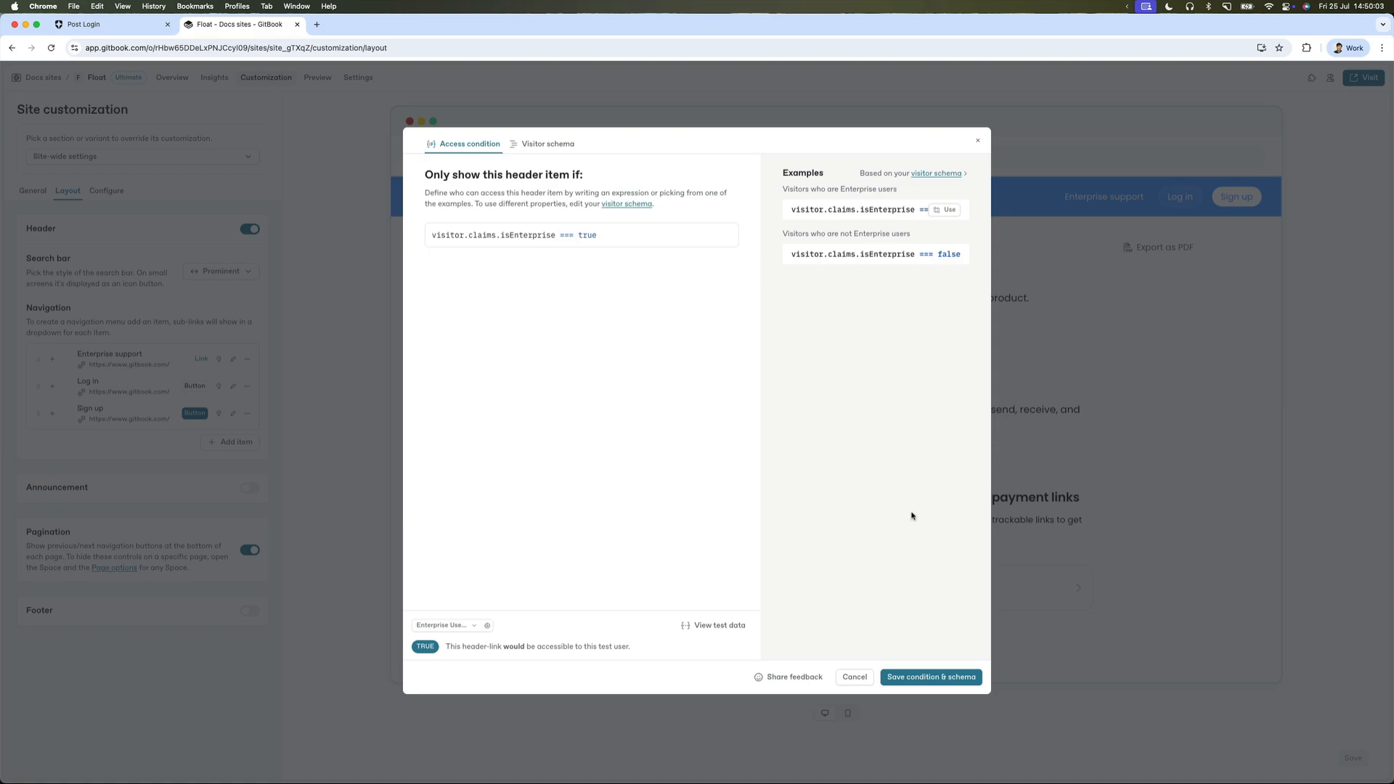
left_click(927, 681)
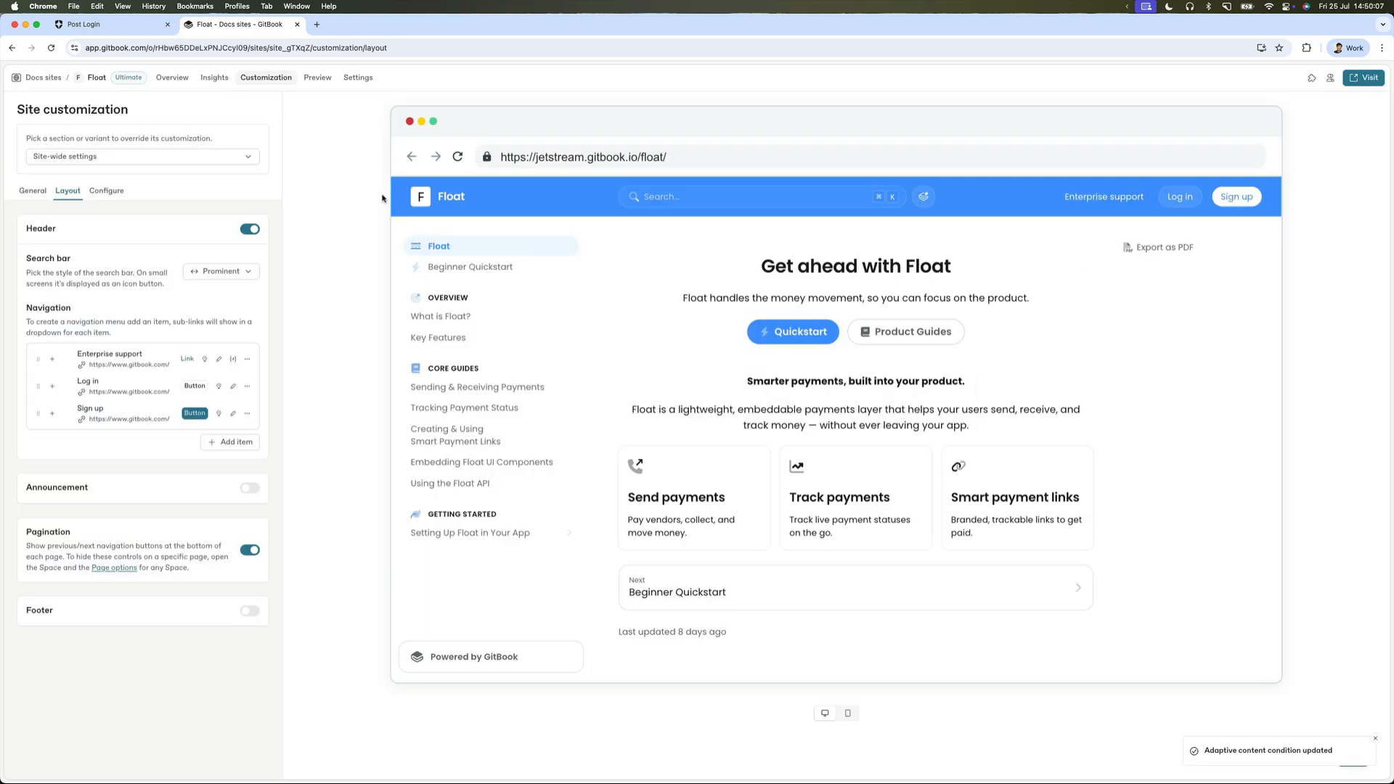
Dismiss the confirmation and preview the Float site as the Enterprise Users segment.
left_click(1373, 739)
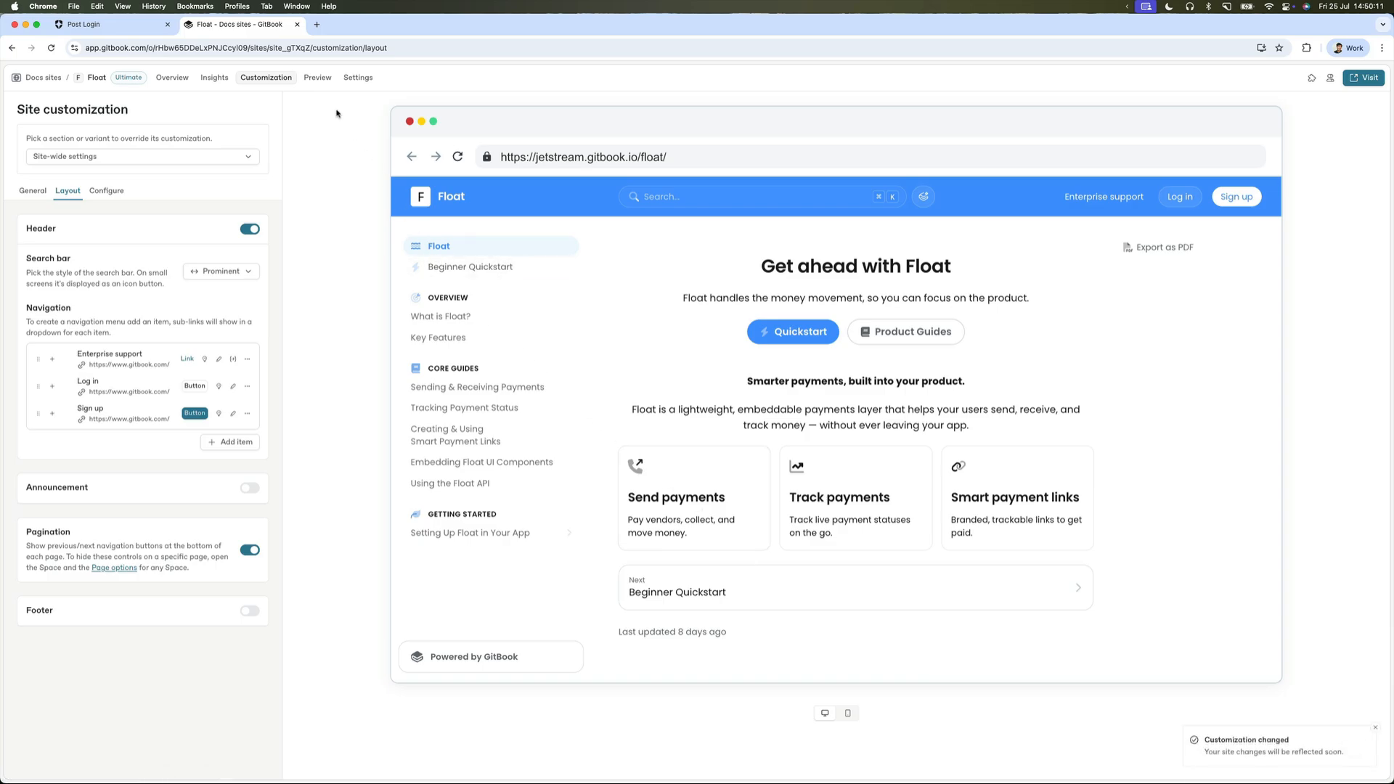
left_click(314, 80)
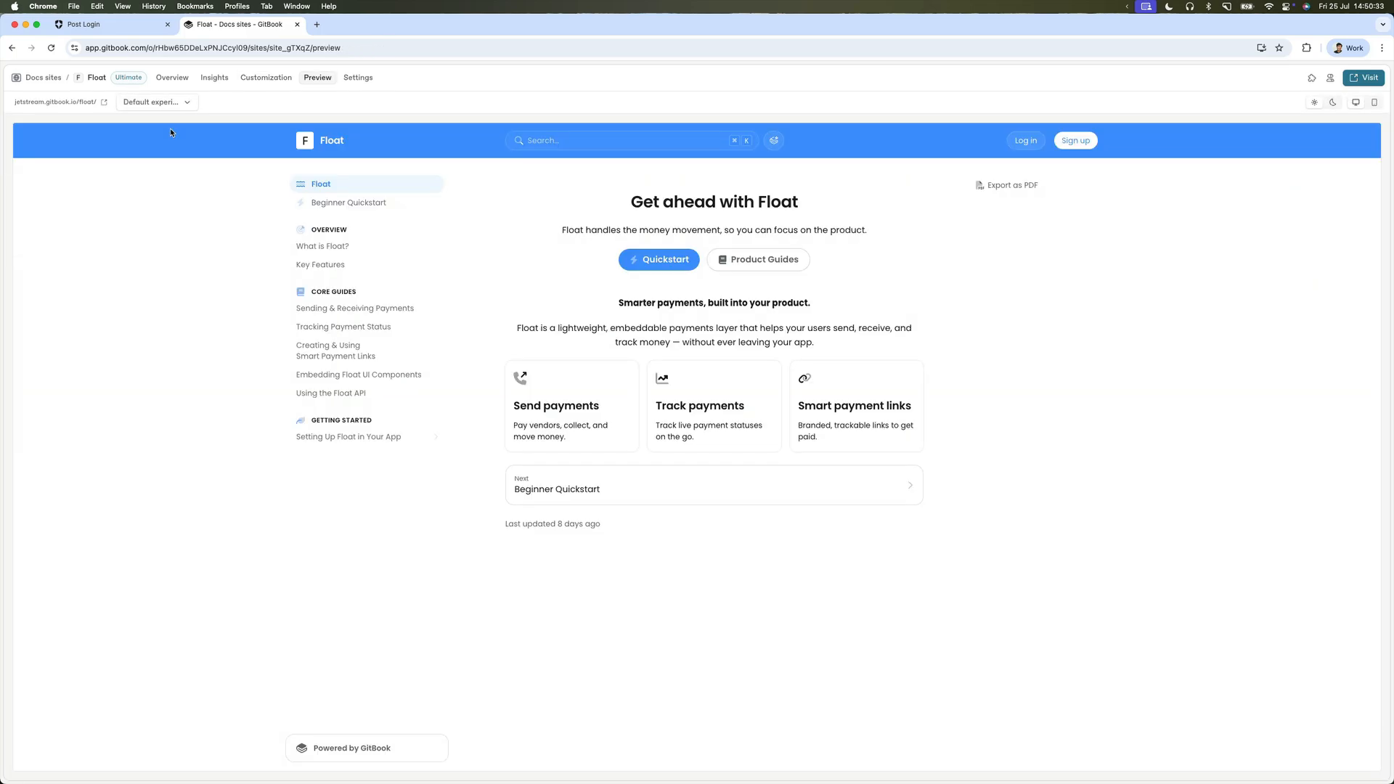
left_click(159, 103)
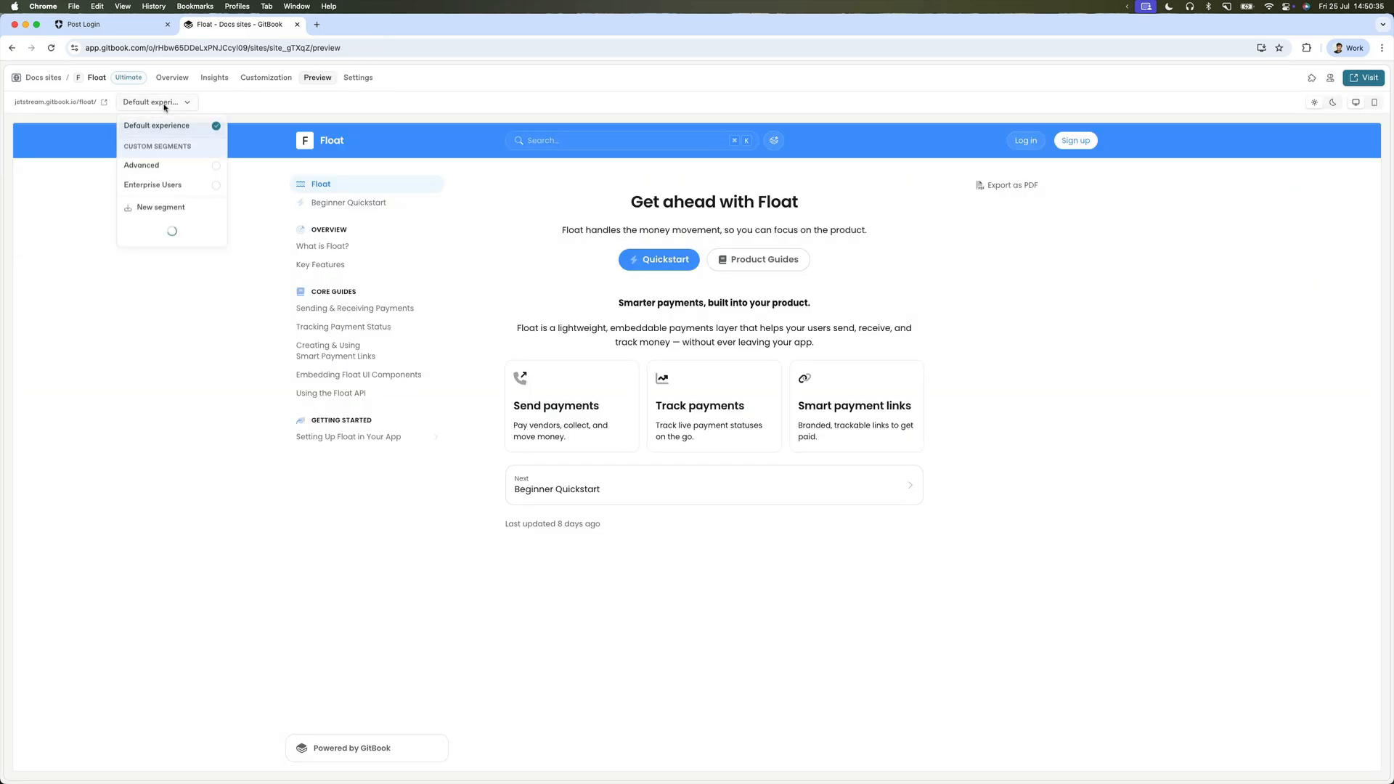
left_click(188, 188)
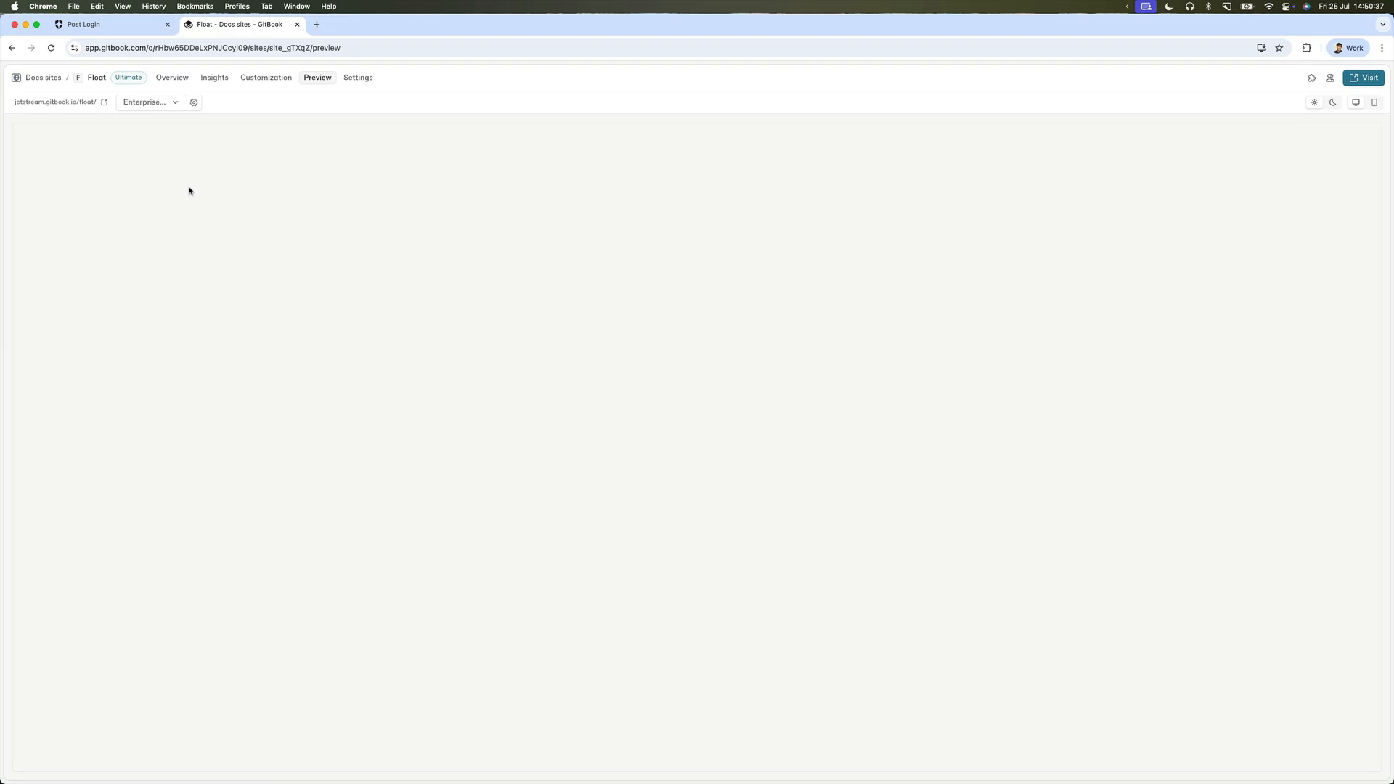